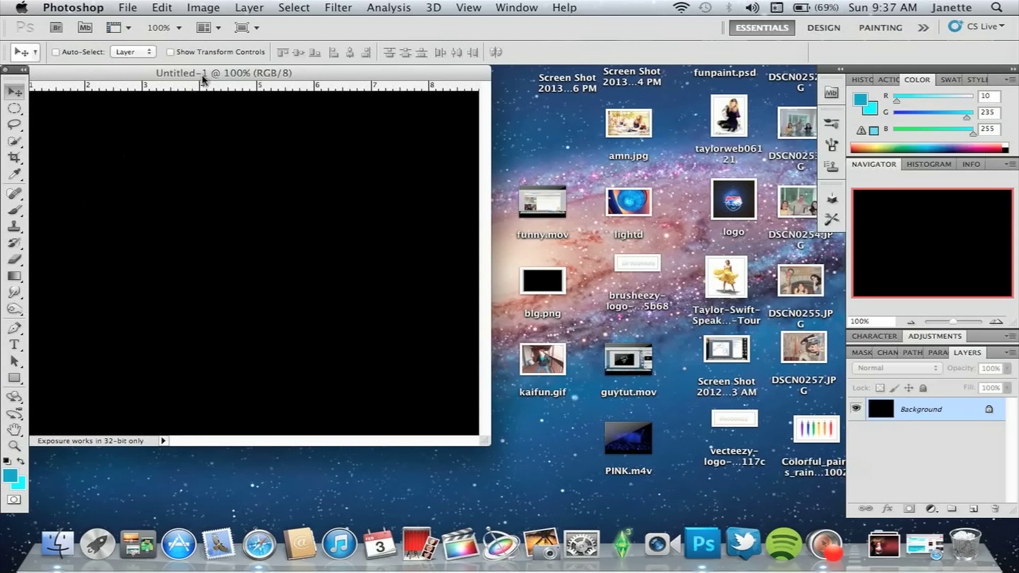
Move the Untitled-1 document window to the right so the whole black canvas is visible
left_click_drag(203, 76, 314, 80)
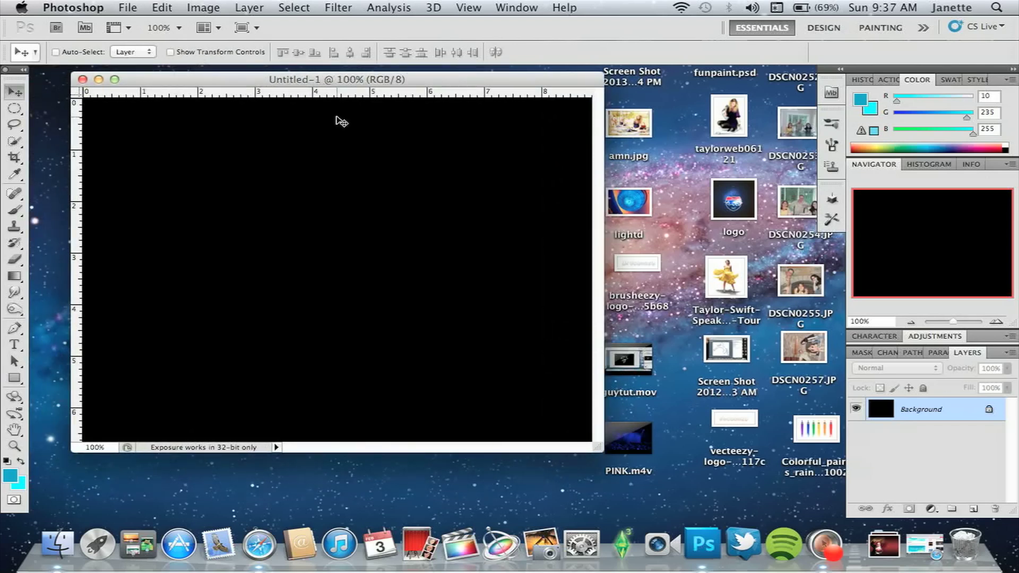
Set the foreground colour to blue, hex 0895bc
left_click(861, 101)
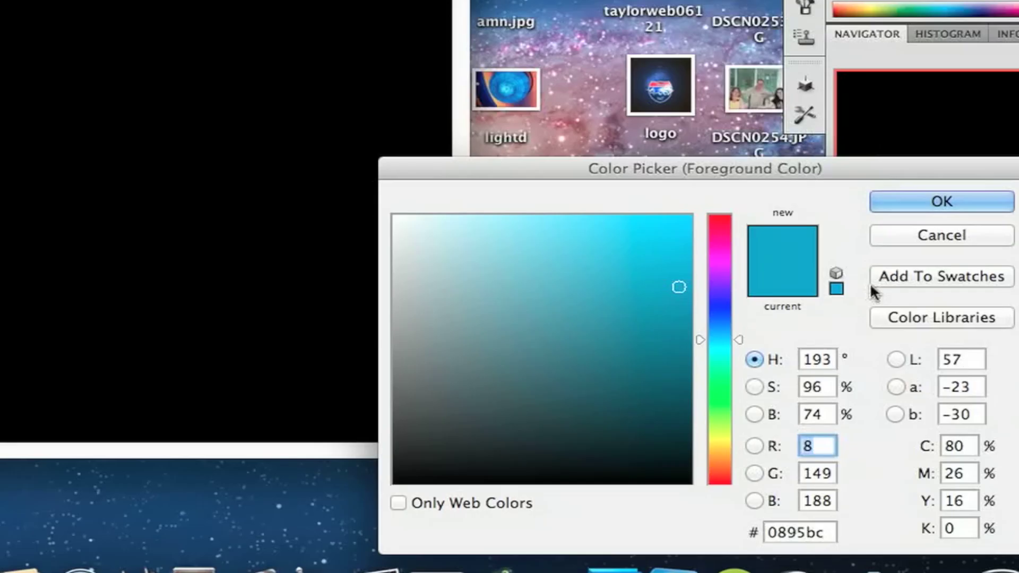
left_click(827, 531)
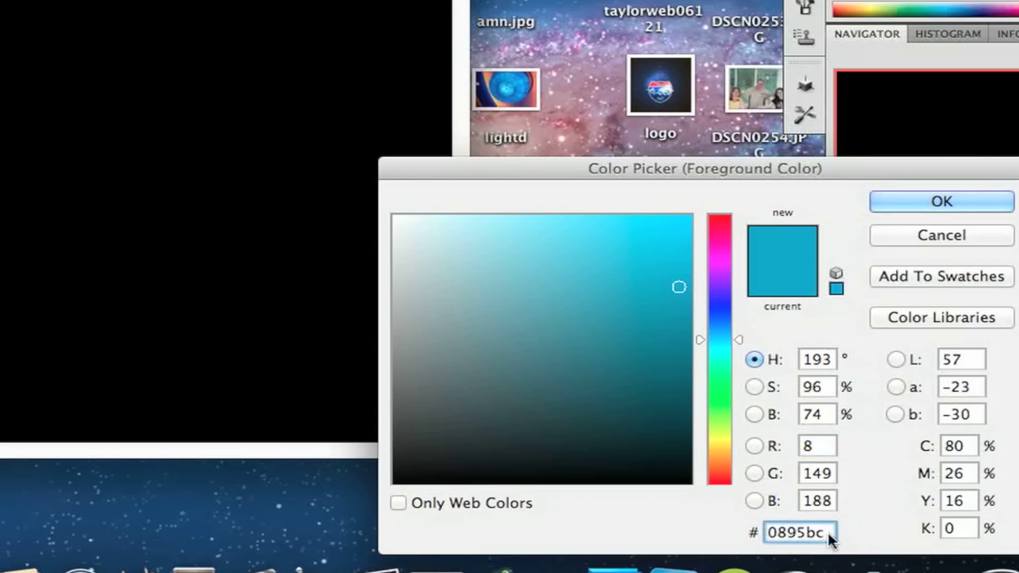
double_click(824, 531)
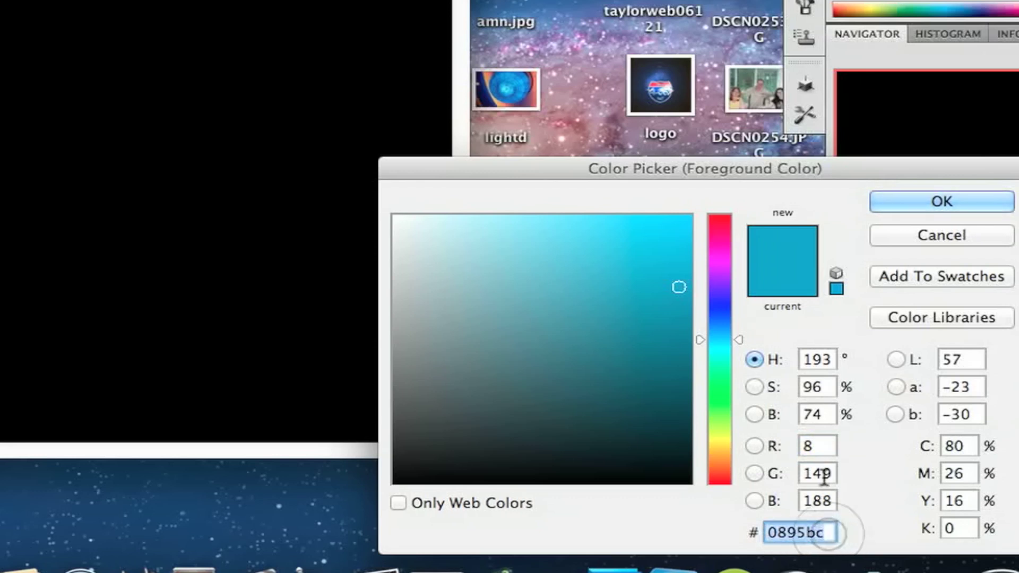
left_click(971, 207)
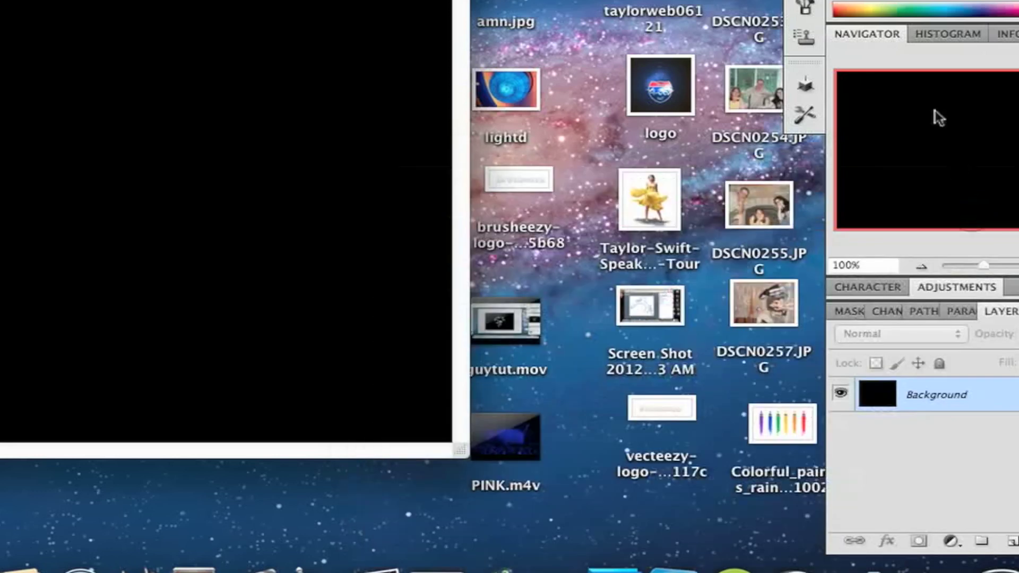
Set the background colour to bright cyan, hex 0aebff
left_click(873, 108)
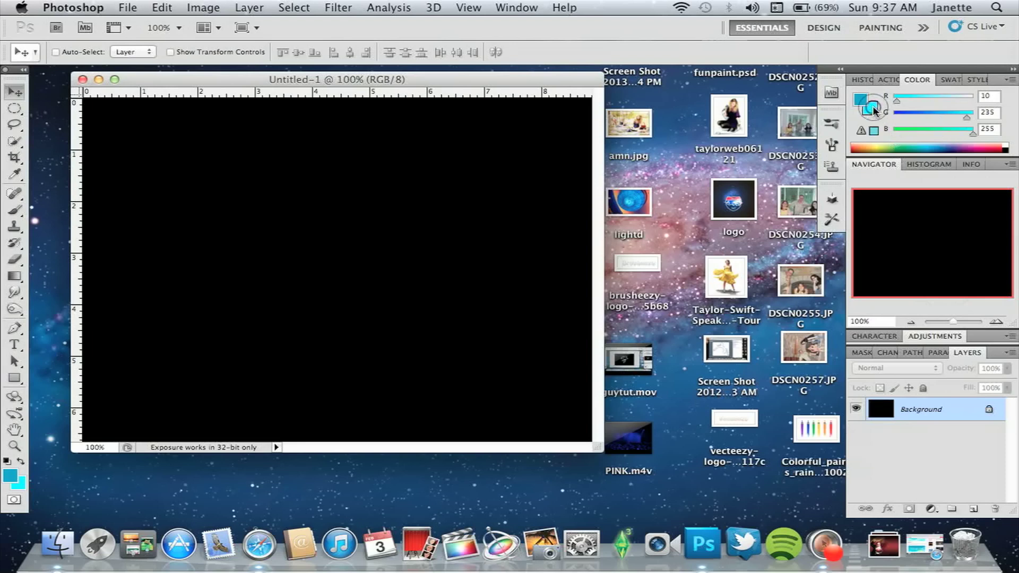
left_click(873, 108)
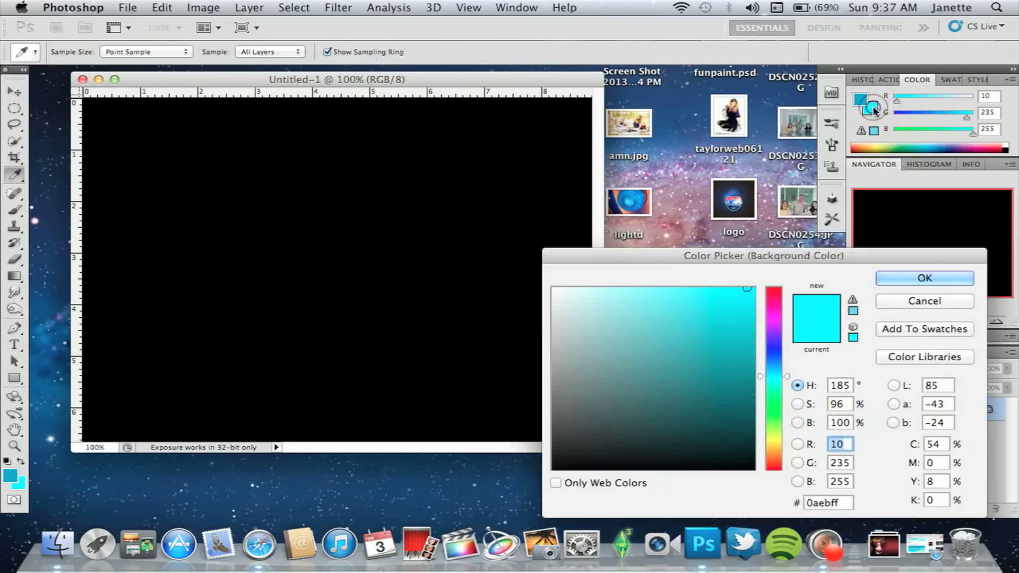
left_click(833, 503)
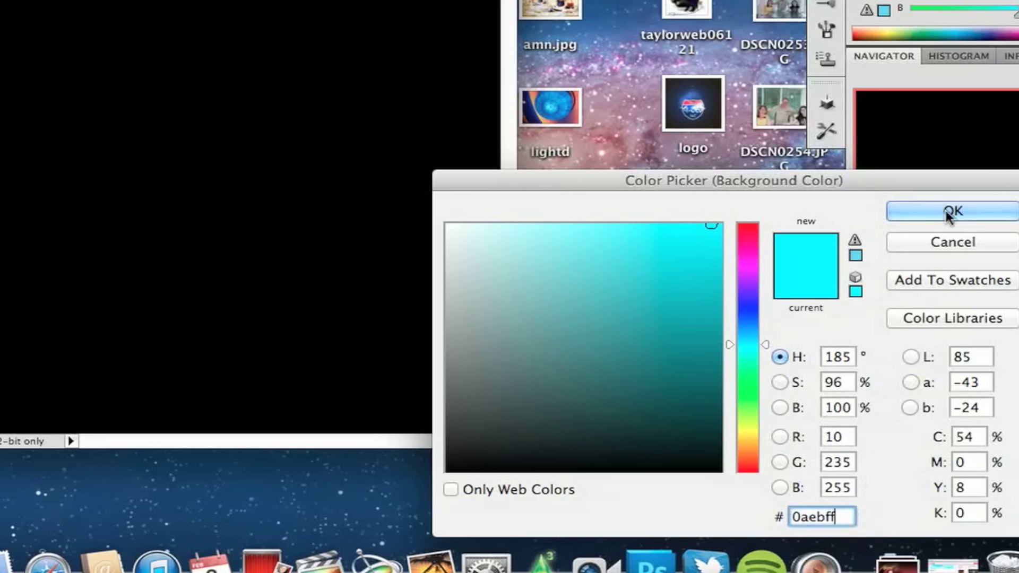
left_click(947, 213)
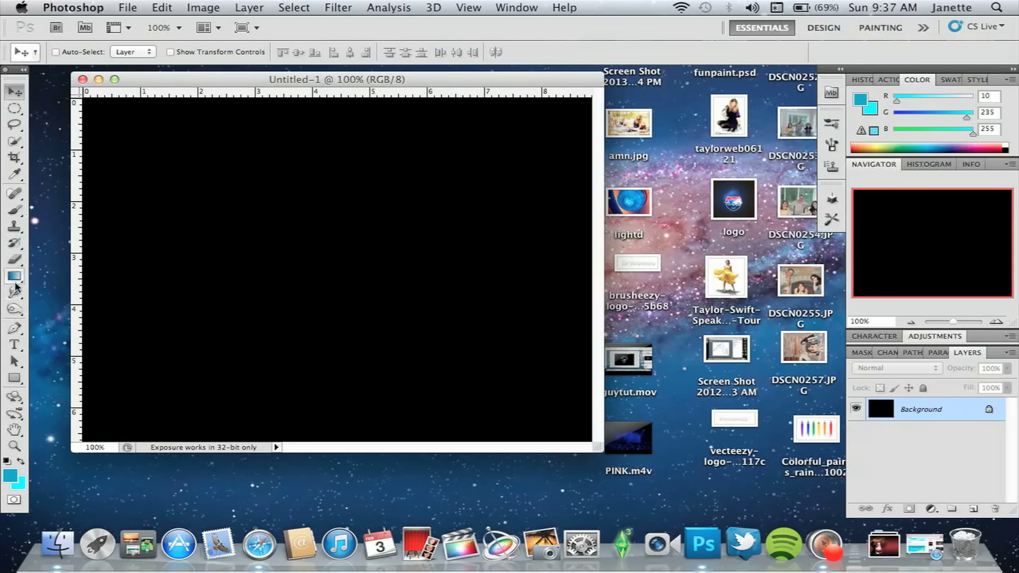
Fill the canvas top-to-bottom with a linear Foreground to Background gradient, then add an empty layer
left_click(16, 277)
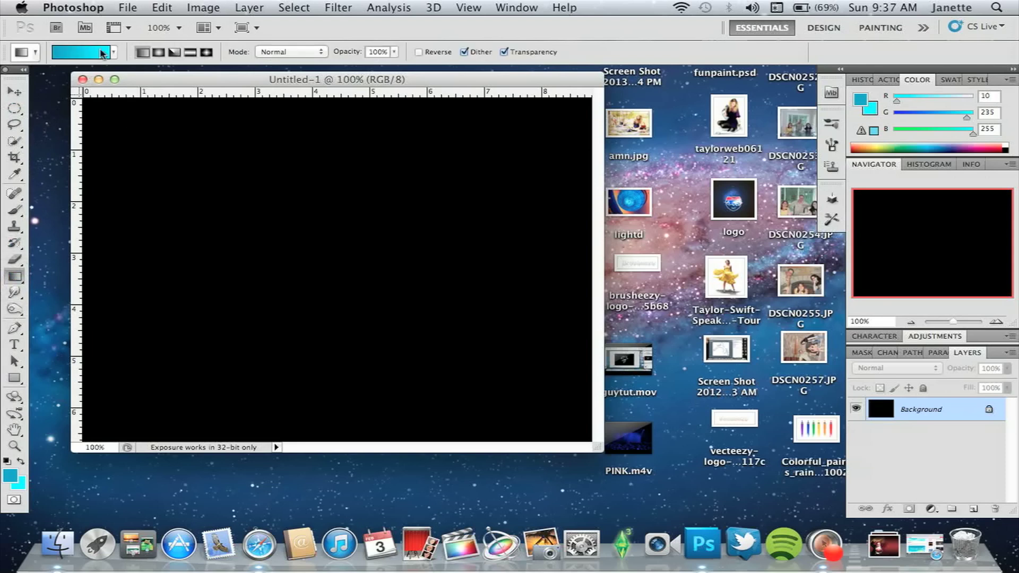
left_click(101, 52)
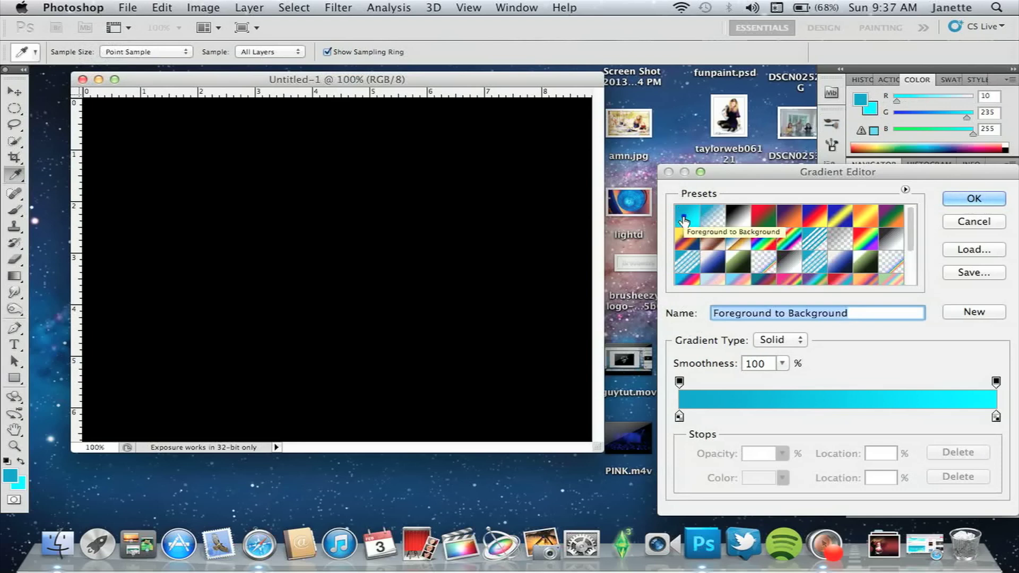
left_click(963, 199)
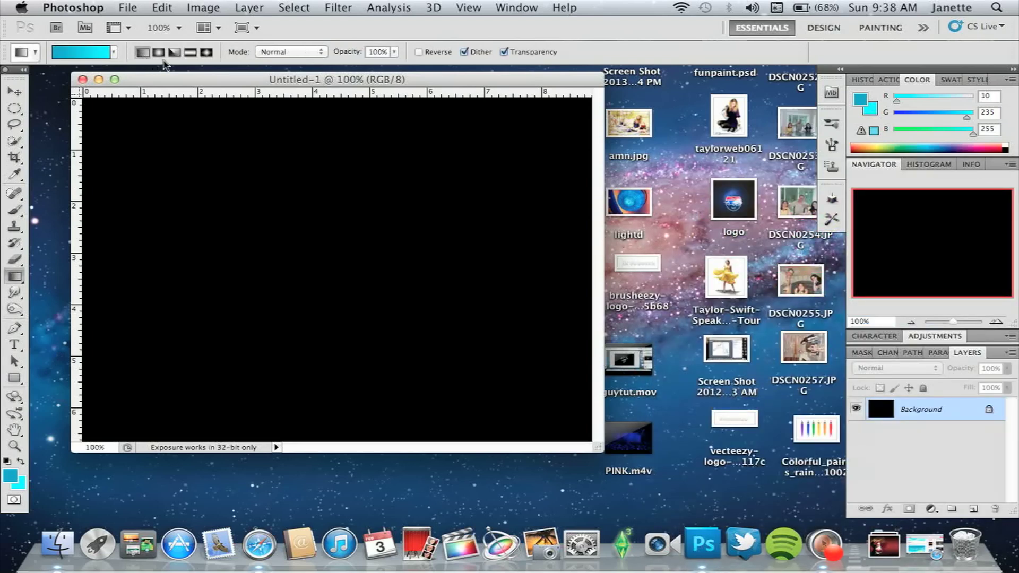
left_click(185, 53)
left_click(142, 52)
left_click_drag(309, 98, 294, 437)
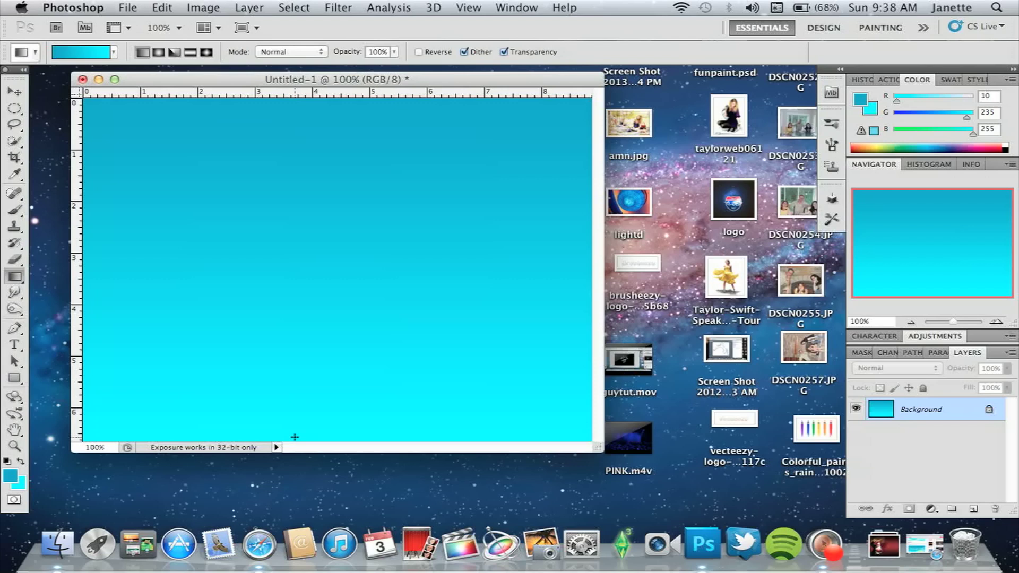
key("super+z")
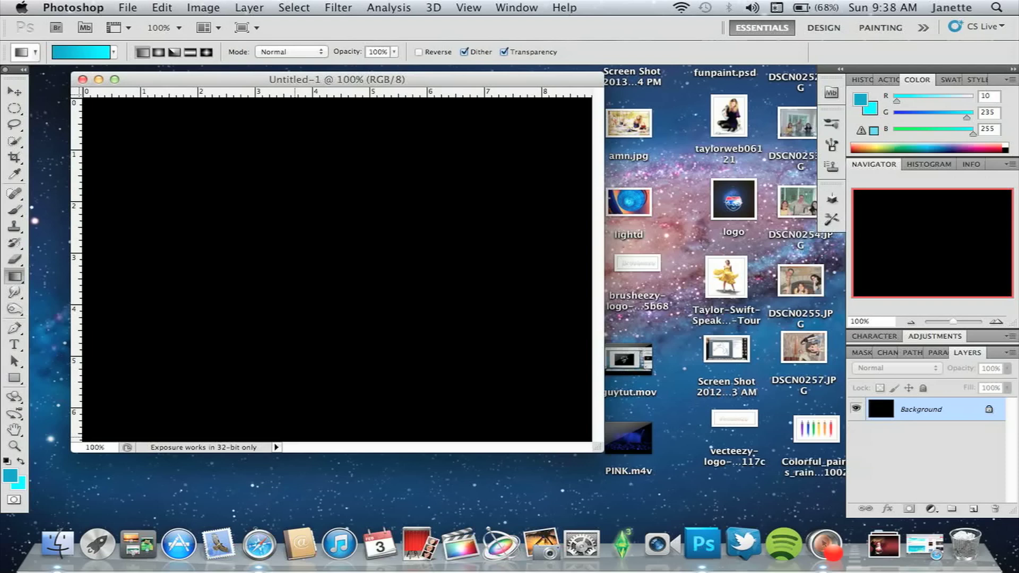
key("super+z")
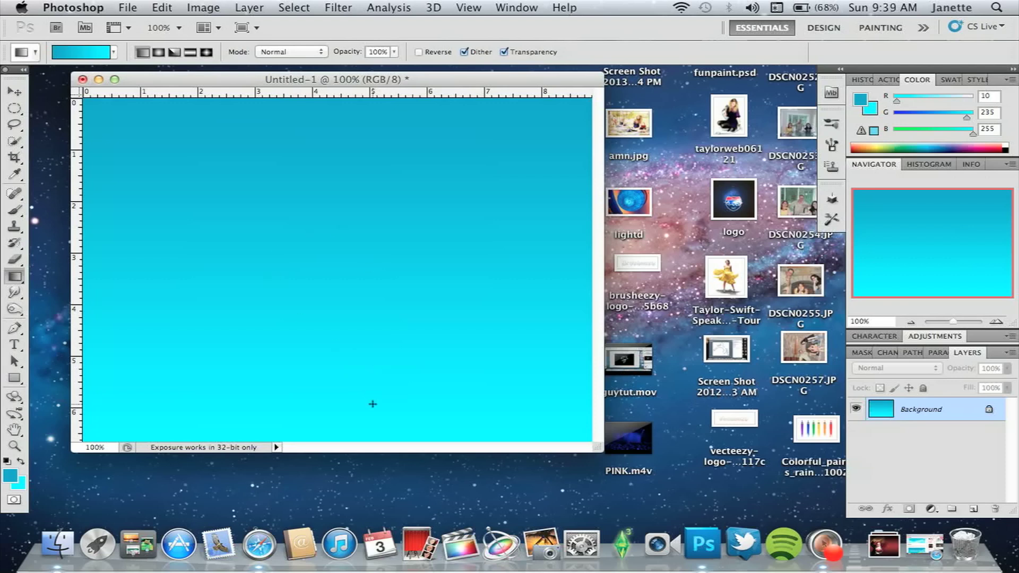
left_click(973, 509)
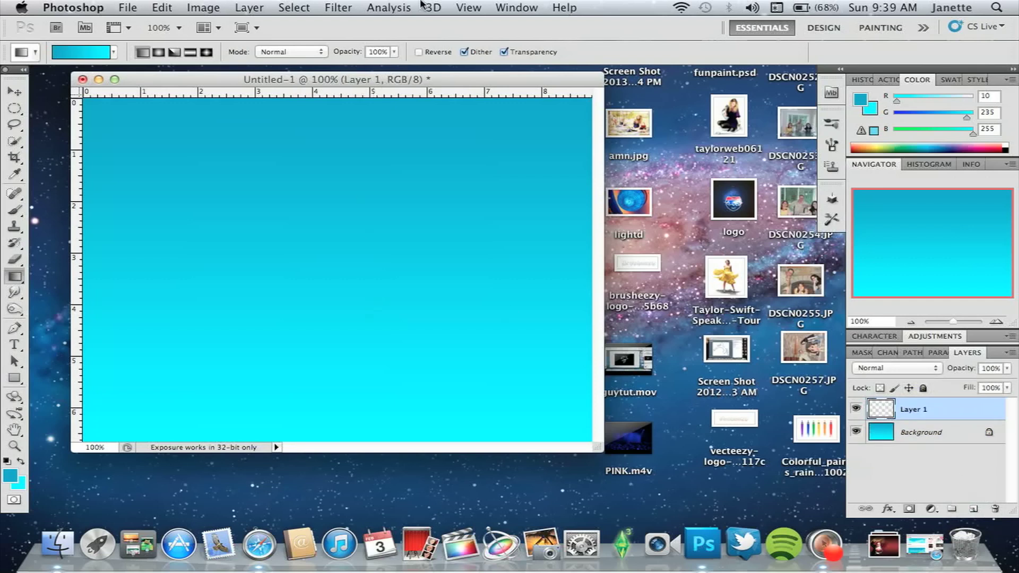
Make white the foreground colour and load the Brush tool with a 305 px tip
key("d")
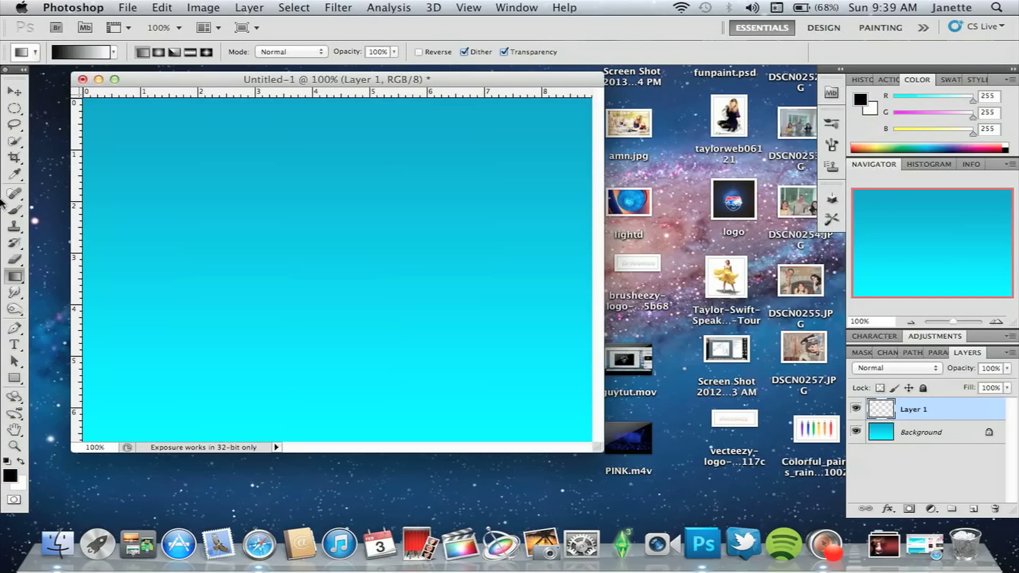
left_click(21, 461)
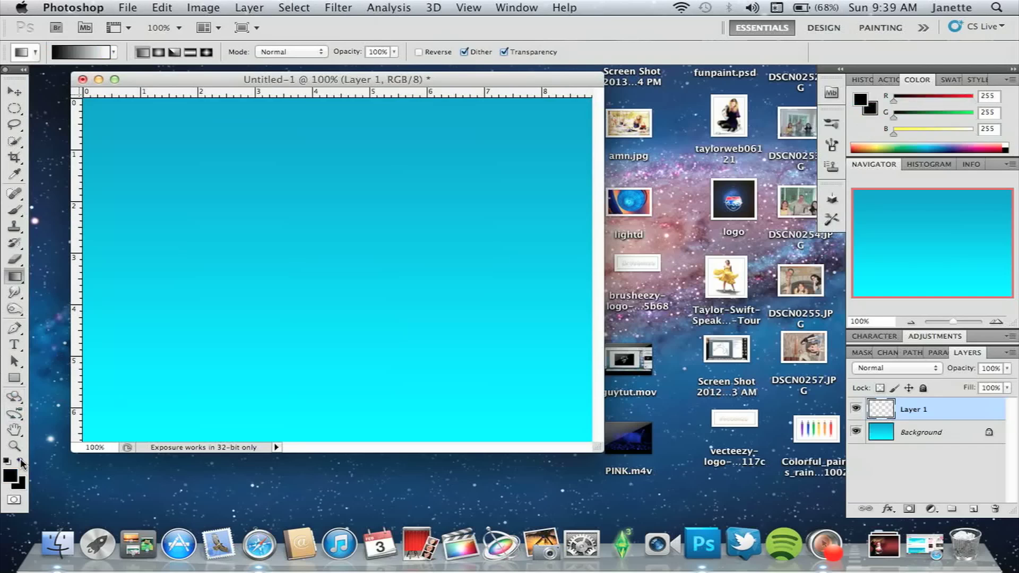
left_click(15, 209)
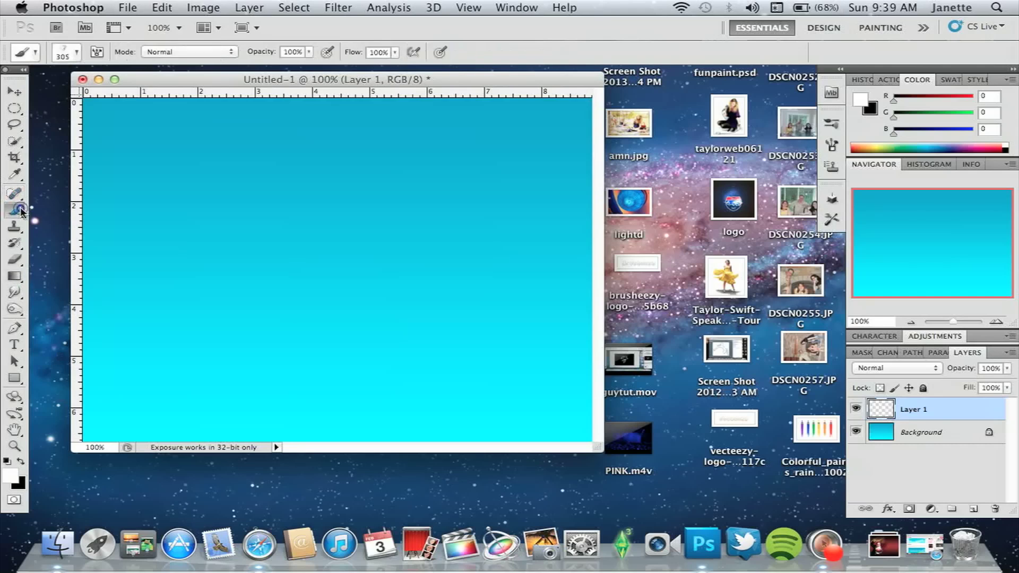
left_click(65, 51)
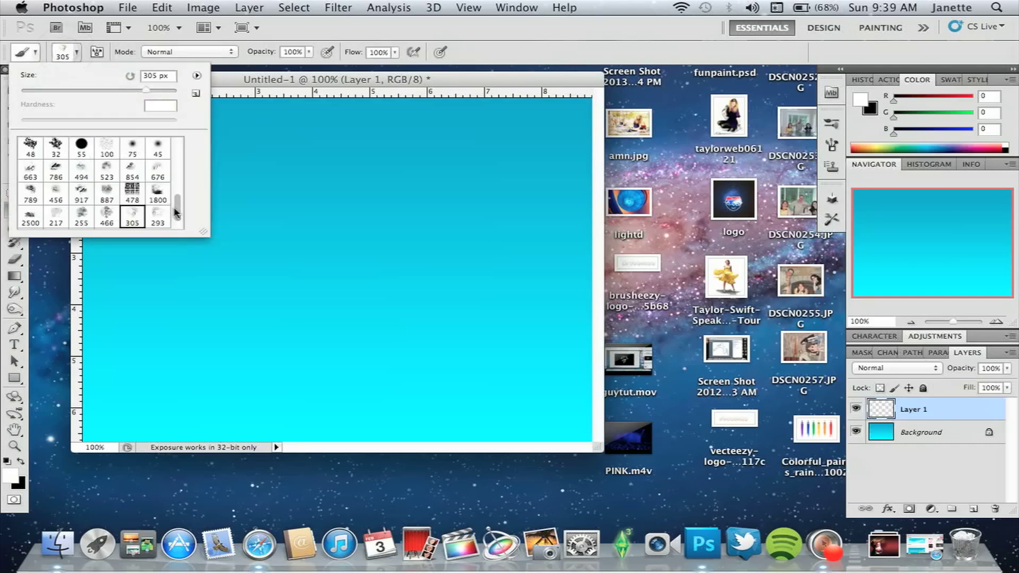
scroll(180, 213, "down", 2)
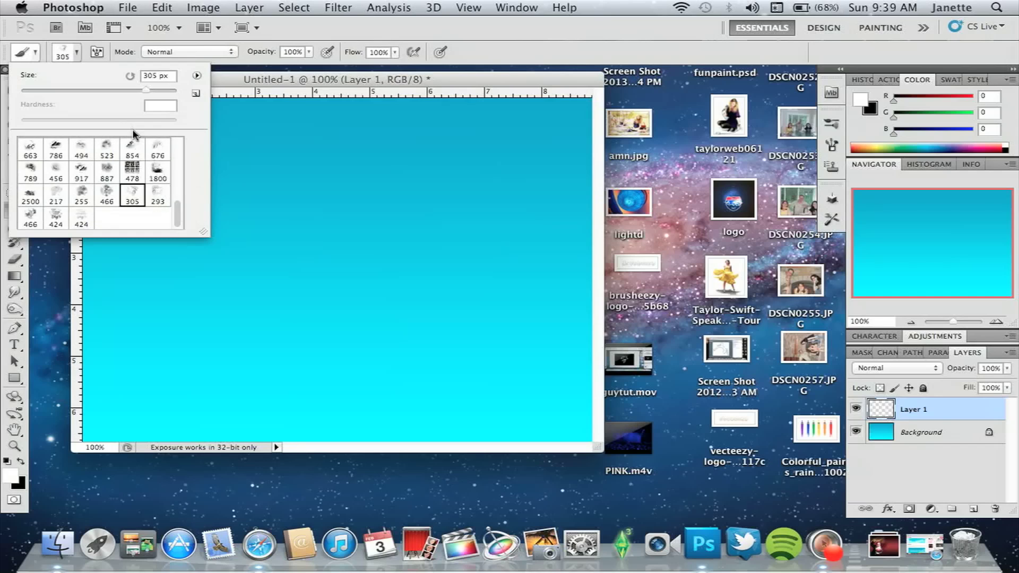
scroll(123, 162, "up", 5)
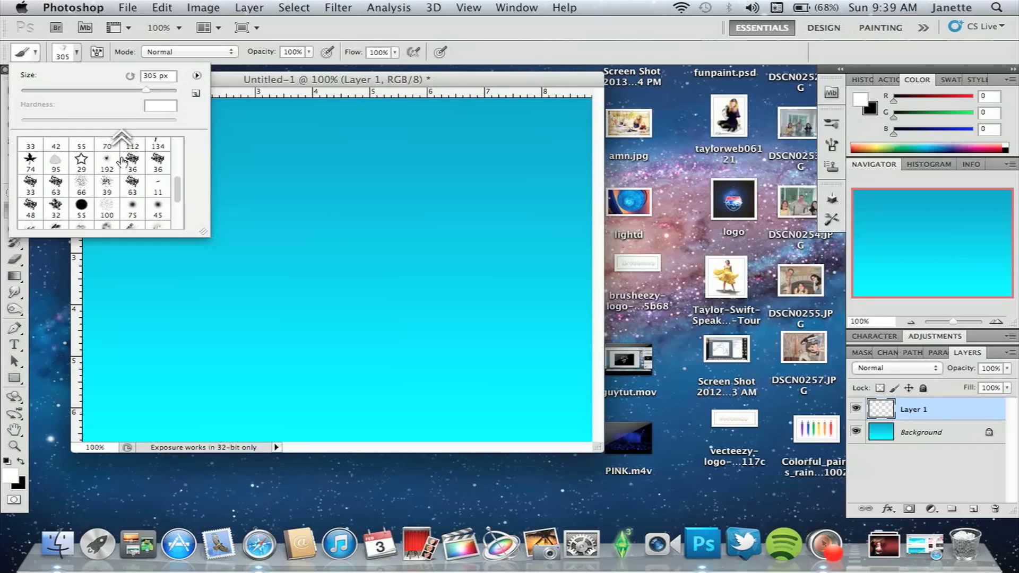
scroll(122, 162, "down", 1)
right_click(106, 217)
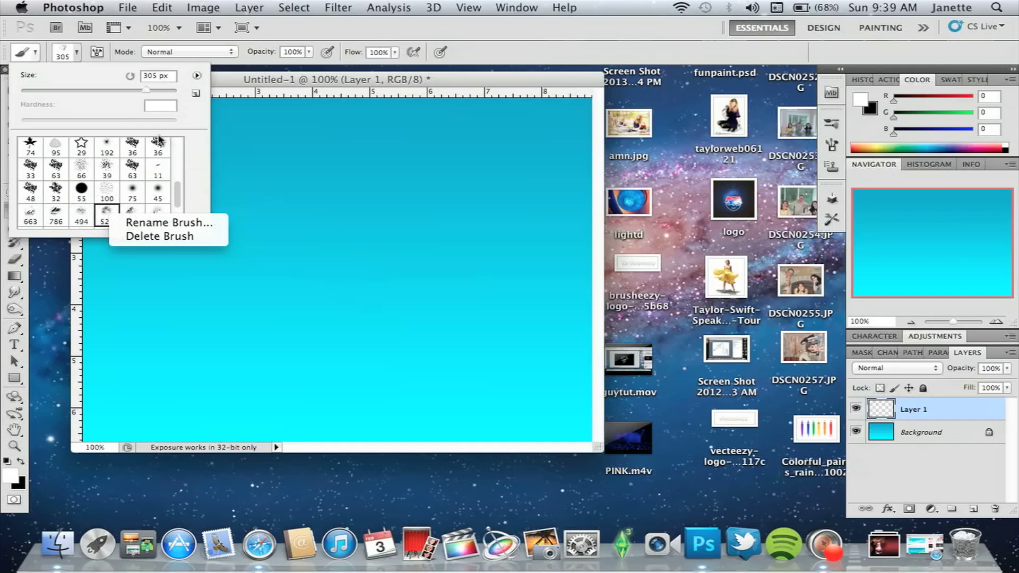
left_click(150, 220)
Test the 523 px and 217 px cloud brushes with single stamps, undoing both
left_click(103, 211)
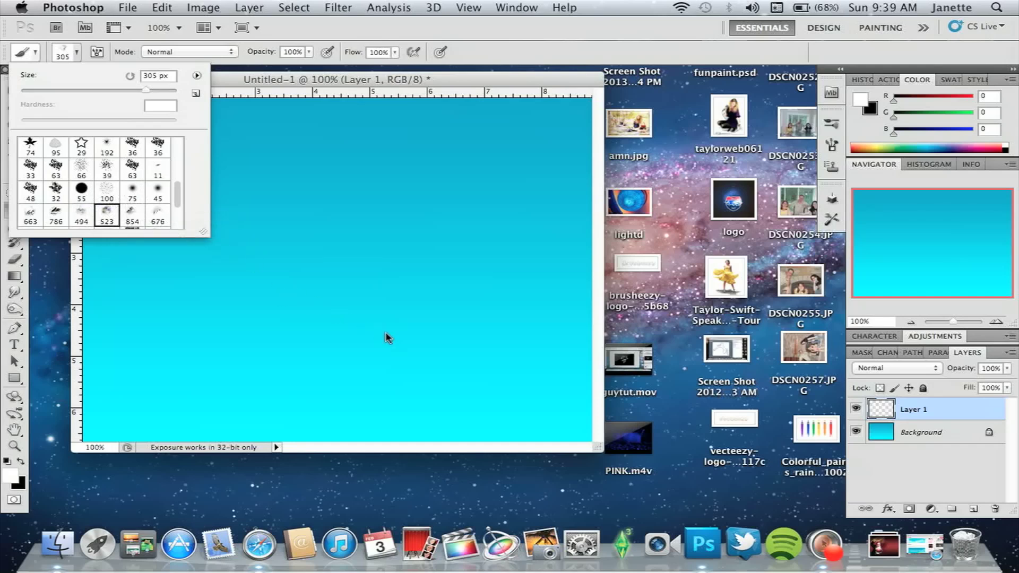
left_click(433, 364)
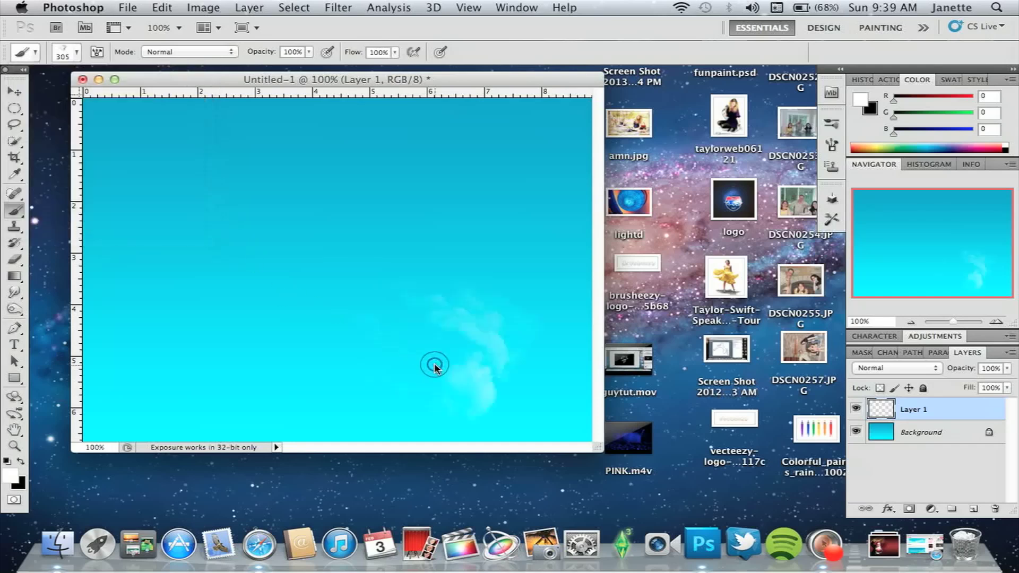
key("super+z")
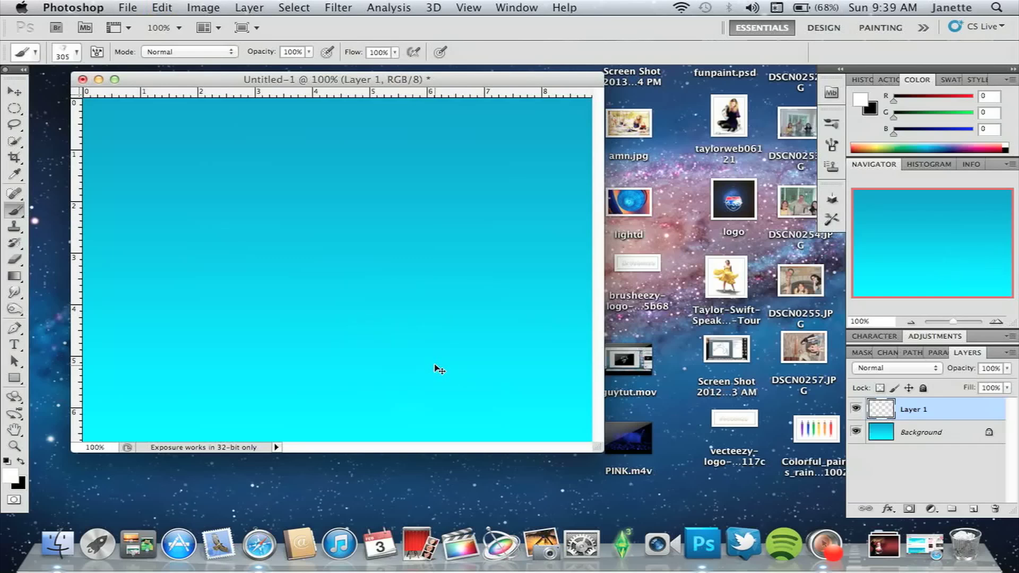
left_click(72, 51)
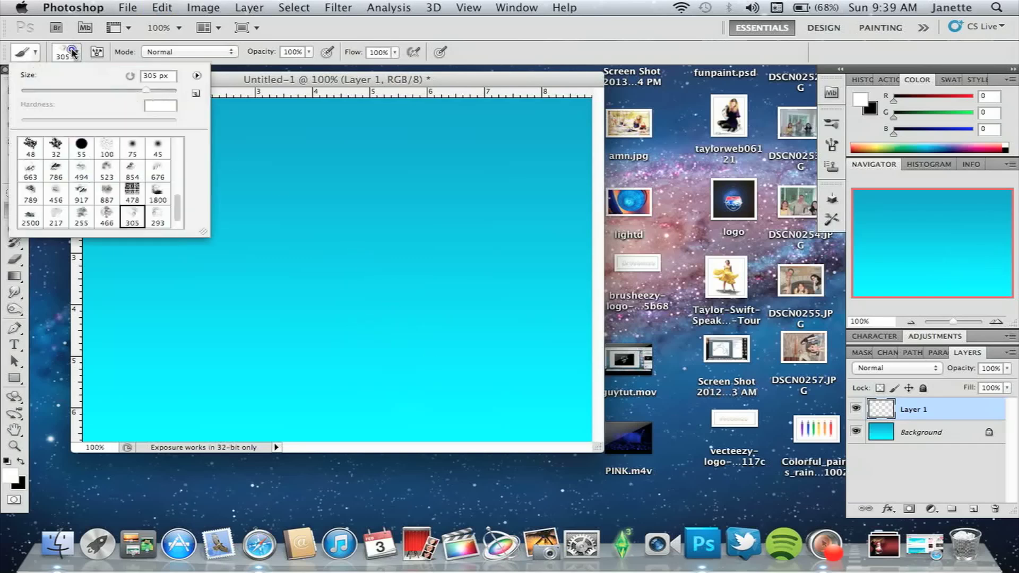
left_click(56, 215)
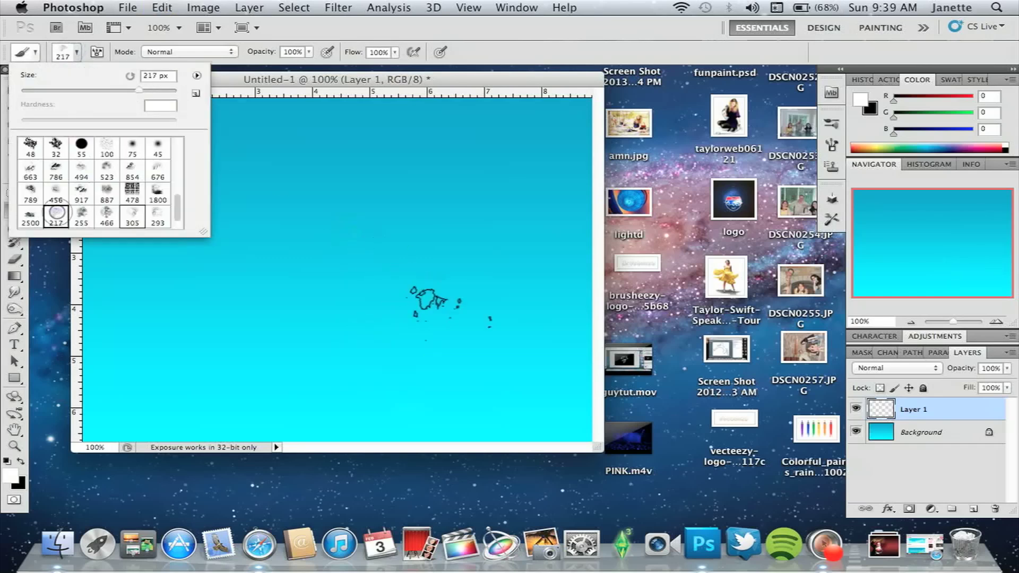
left_click(419, 374)
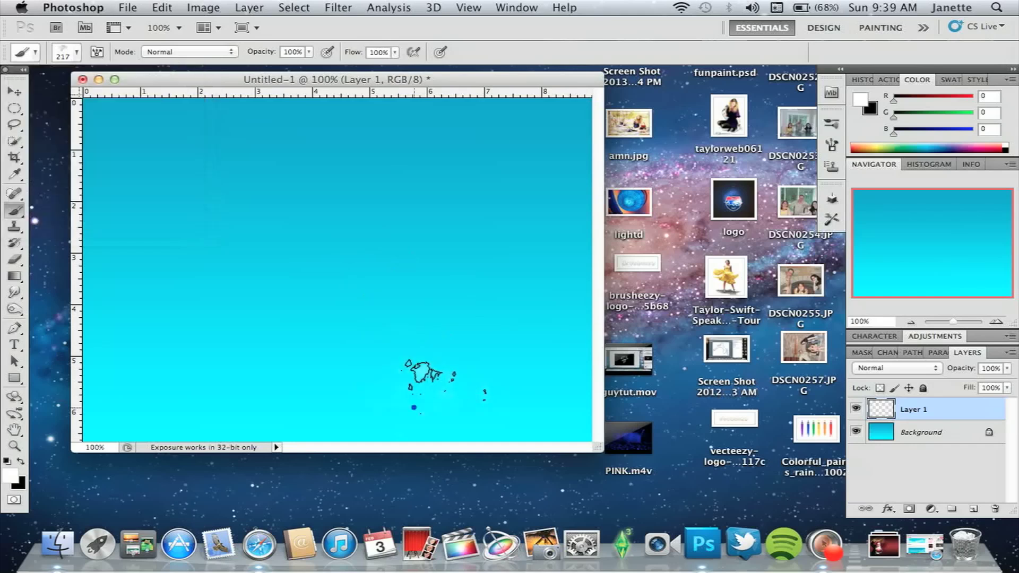
key("super+z")
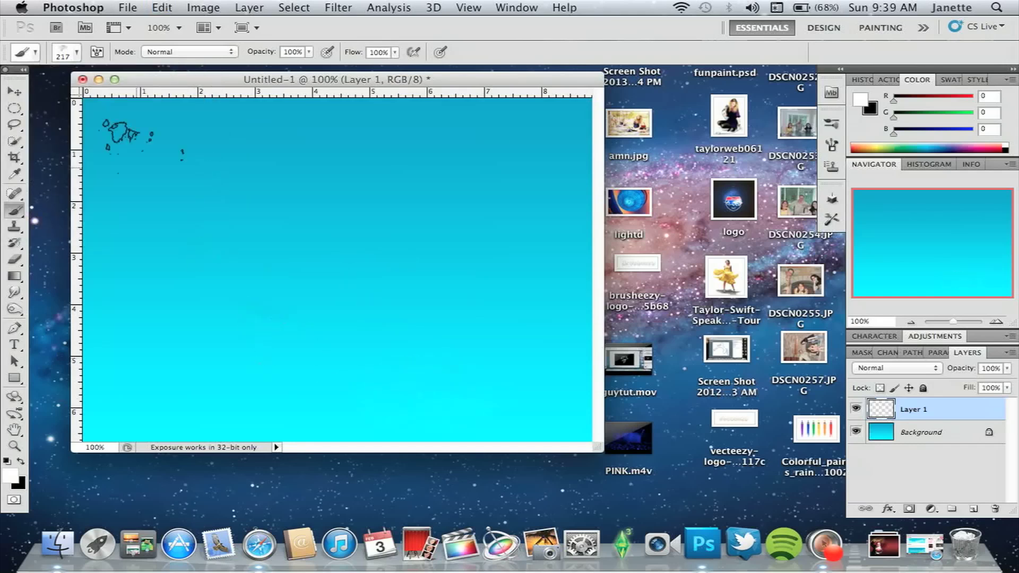
Stamp a large 917 px cloud across the lower sky and 456 px clouds on the right
left_click(69, 51)
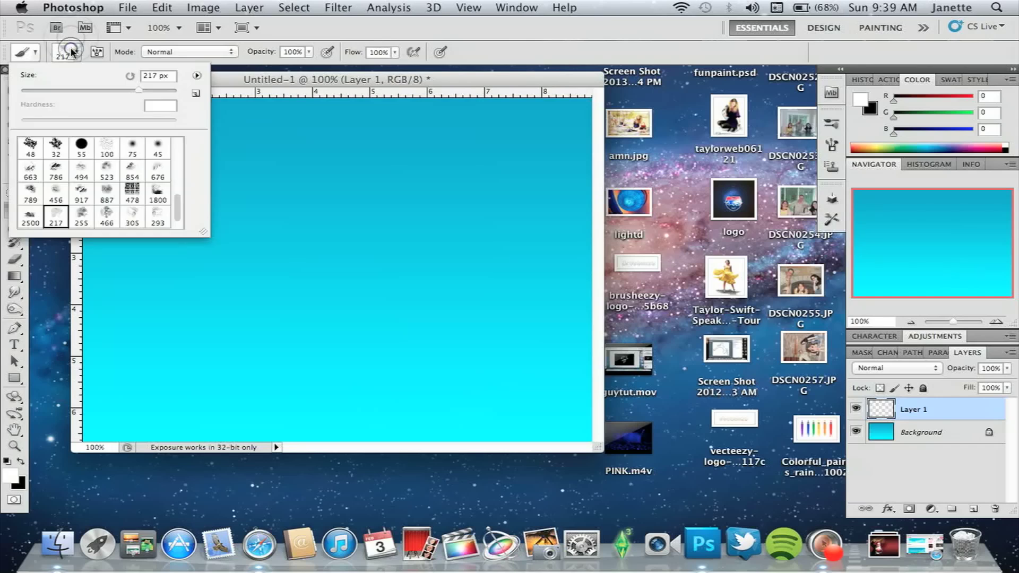
left_click(157, 221)
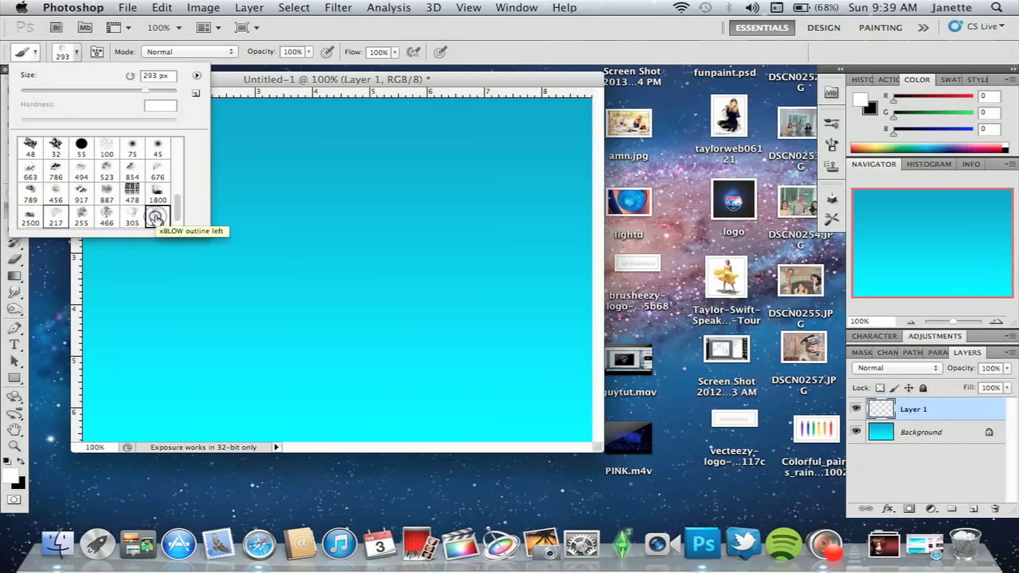
left_click(81, 192)
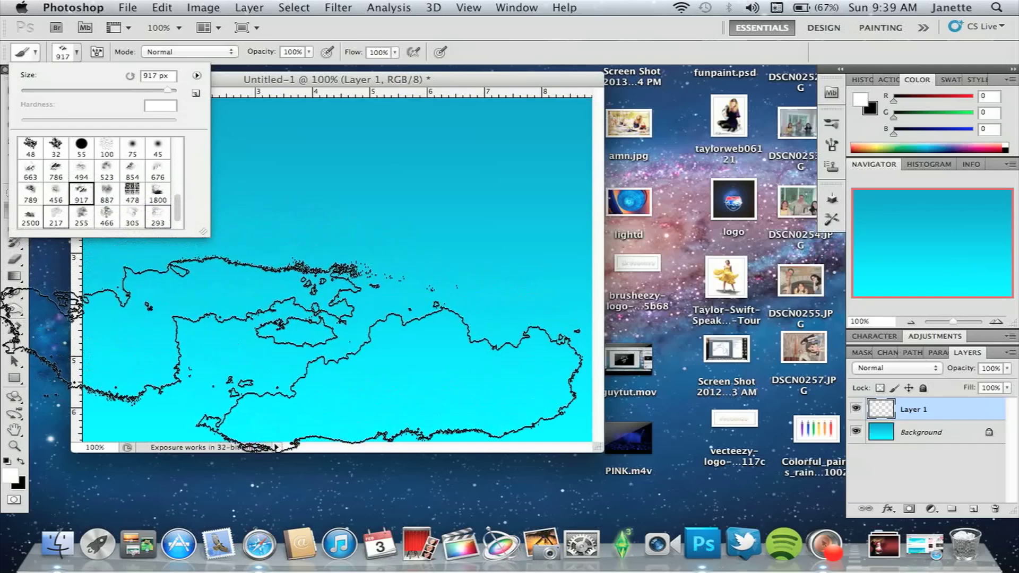
left_click(317, 352)
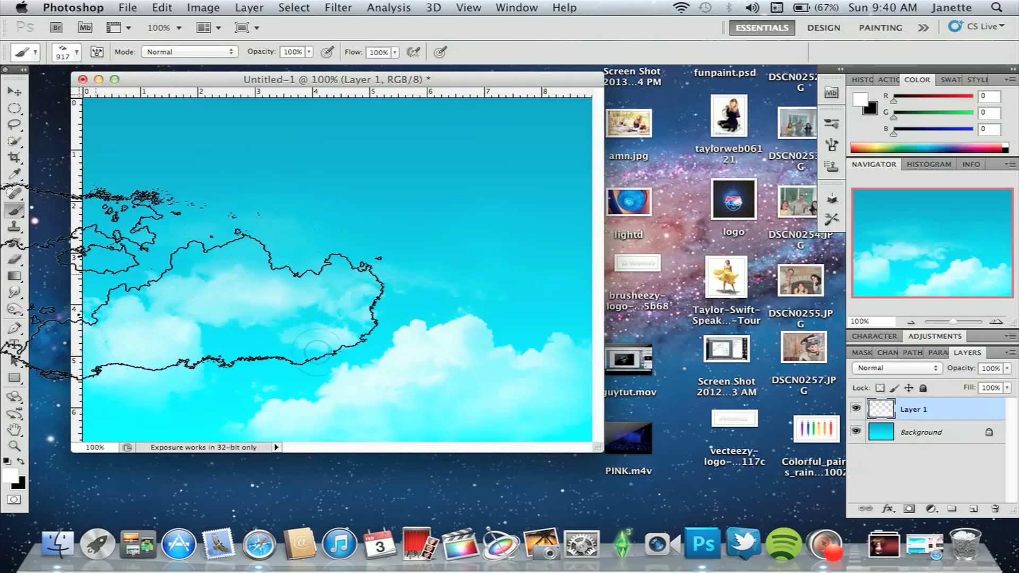
left_click(71, 59)
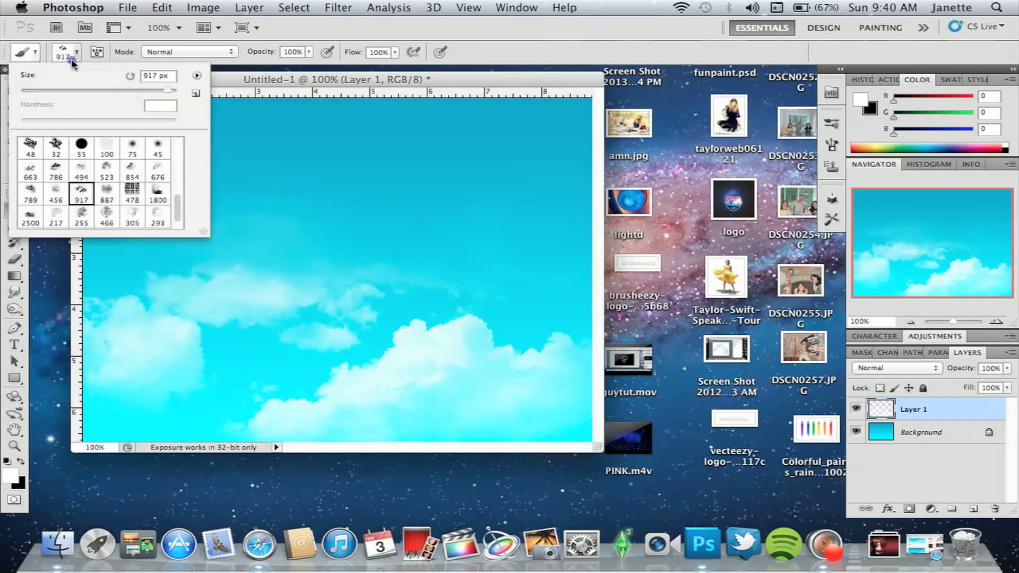
left_click(55, 192)
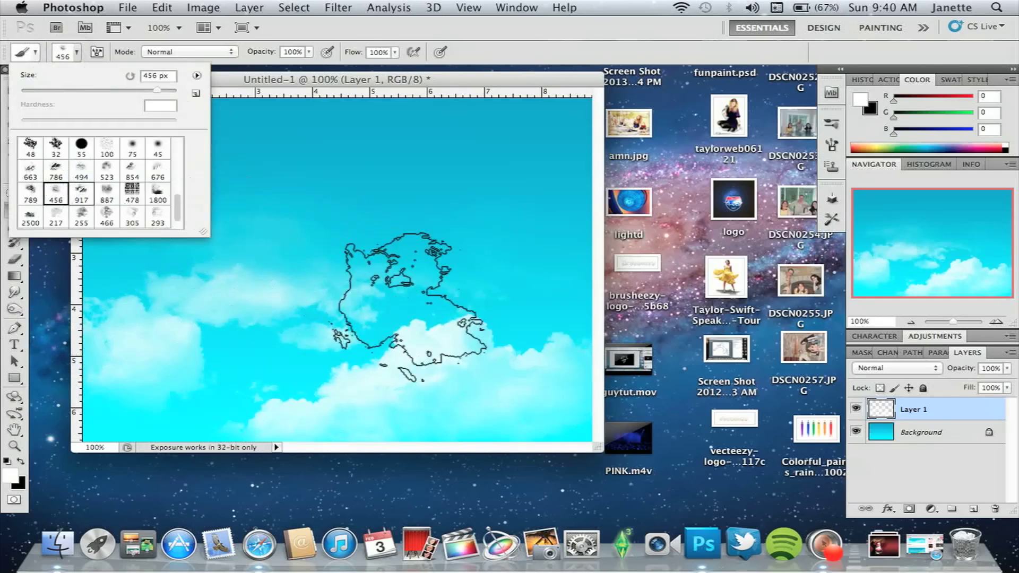
left_click(537, 276)
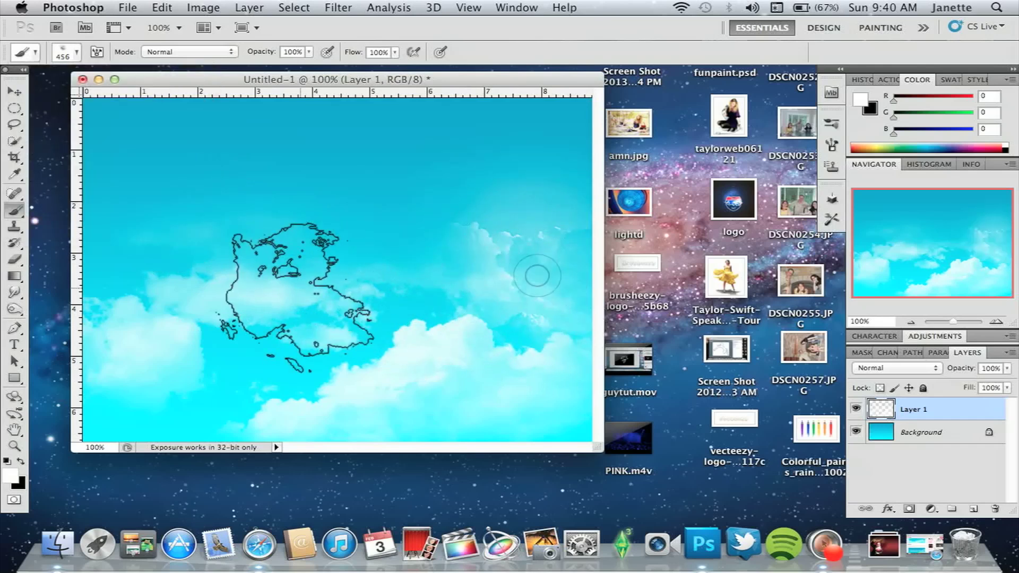
Try 789 px clouds up top, undo them, then stamp 676 px clouds upper-middle and upper-left
left_click(60, 57)
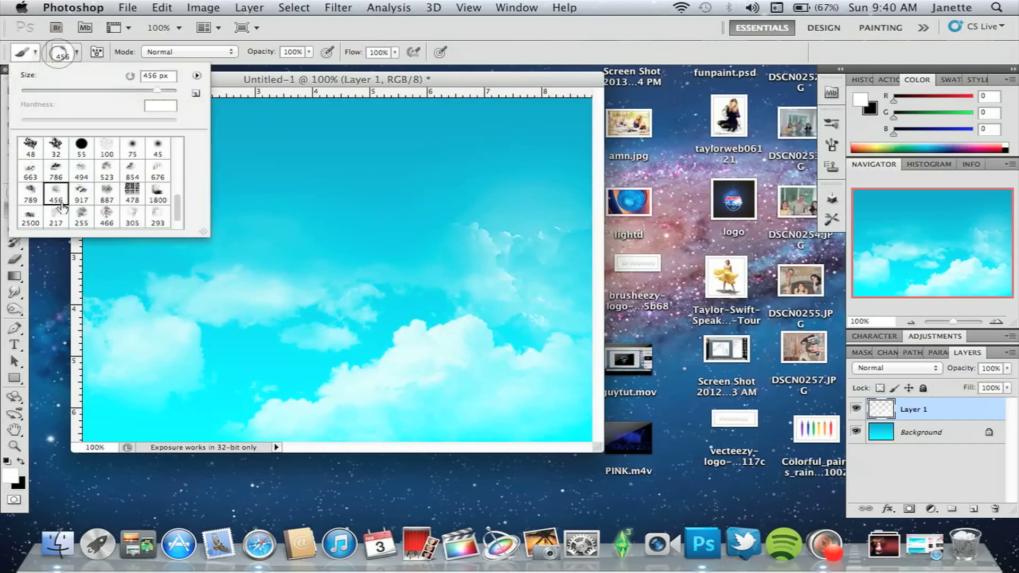
left_click(31, 192)
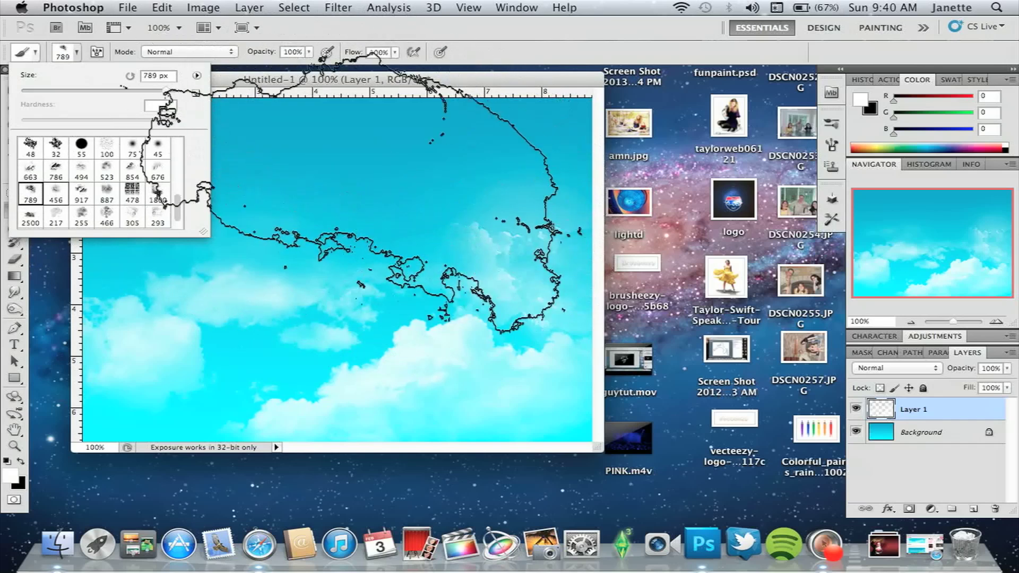
left_click(329, 200)
left_click(325, 200)
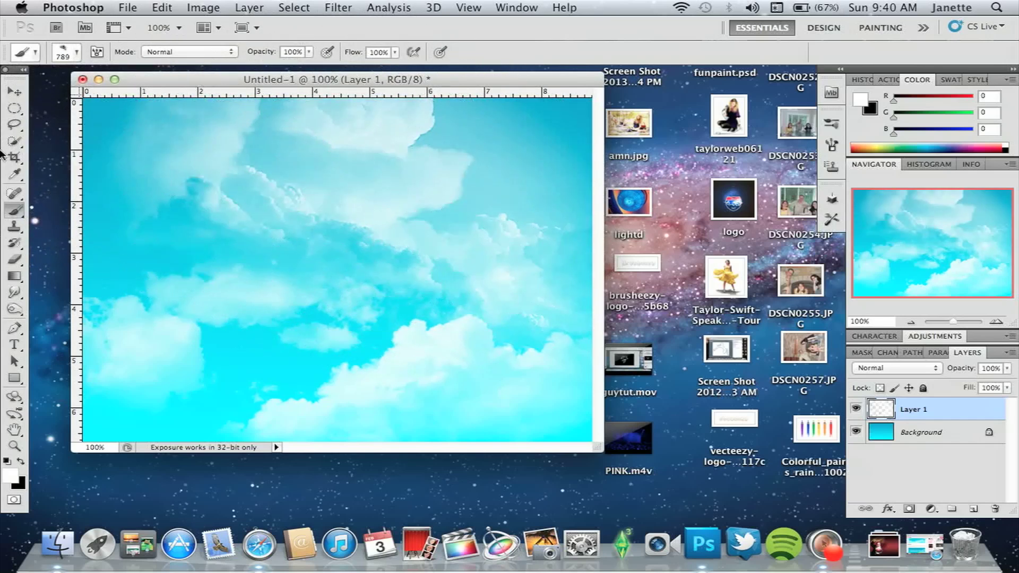
key("super+z")
left_click(65, 51)
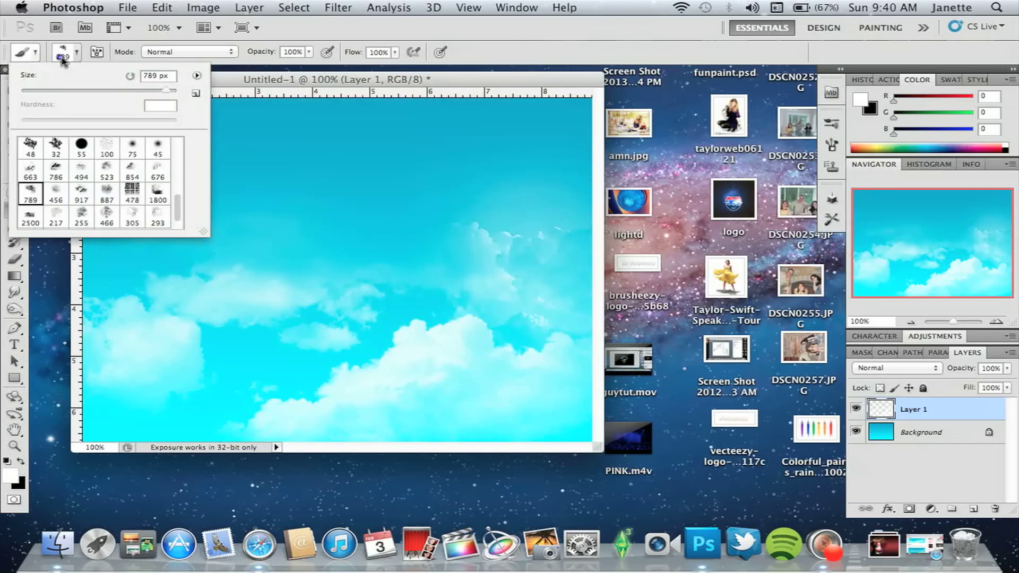
left_click(158, 171)
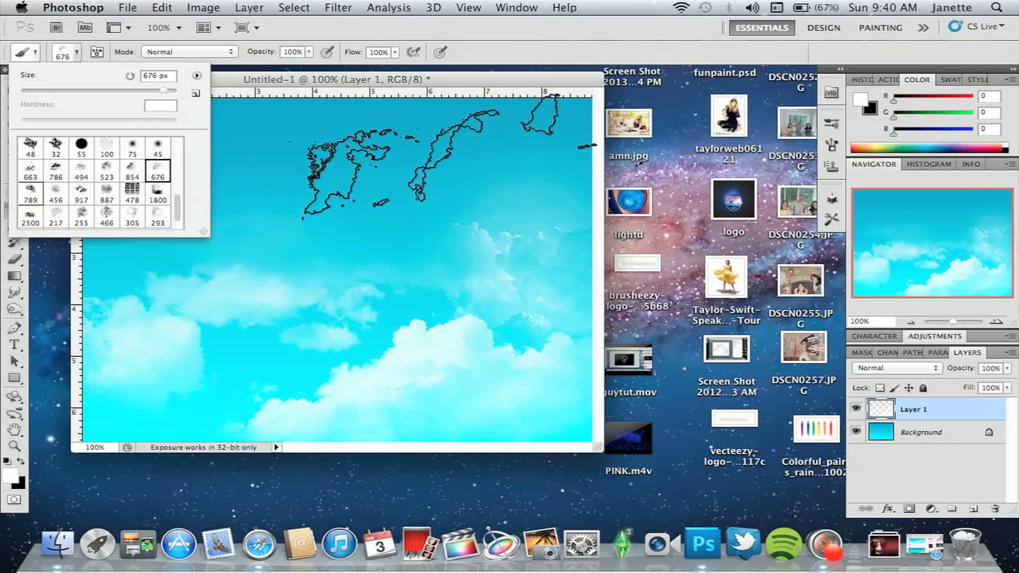
left_click(328, 202)
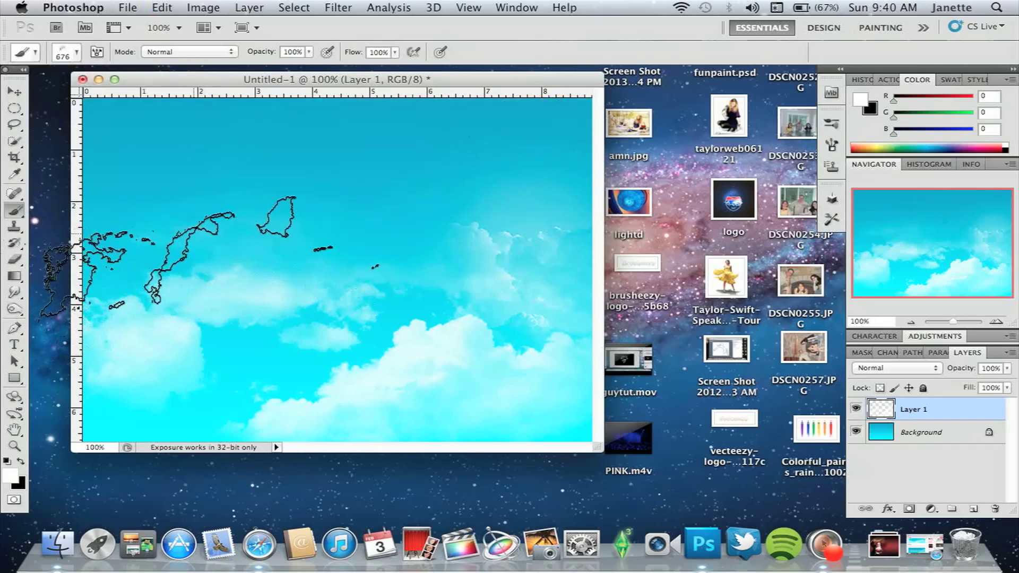
left_click(186, 229)
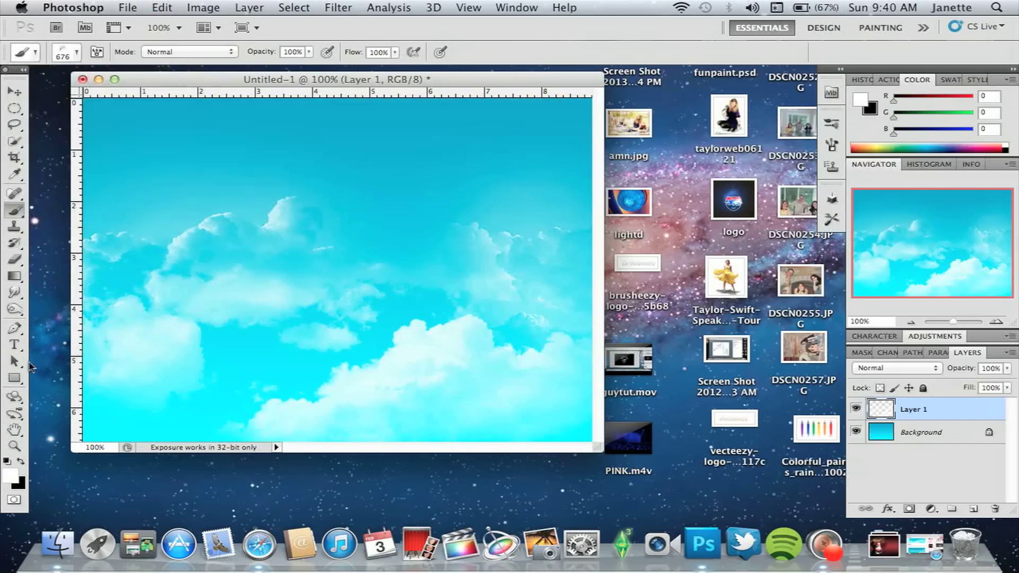
left_click(157, 196)
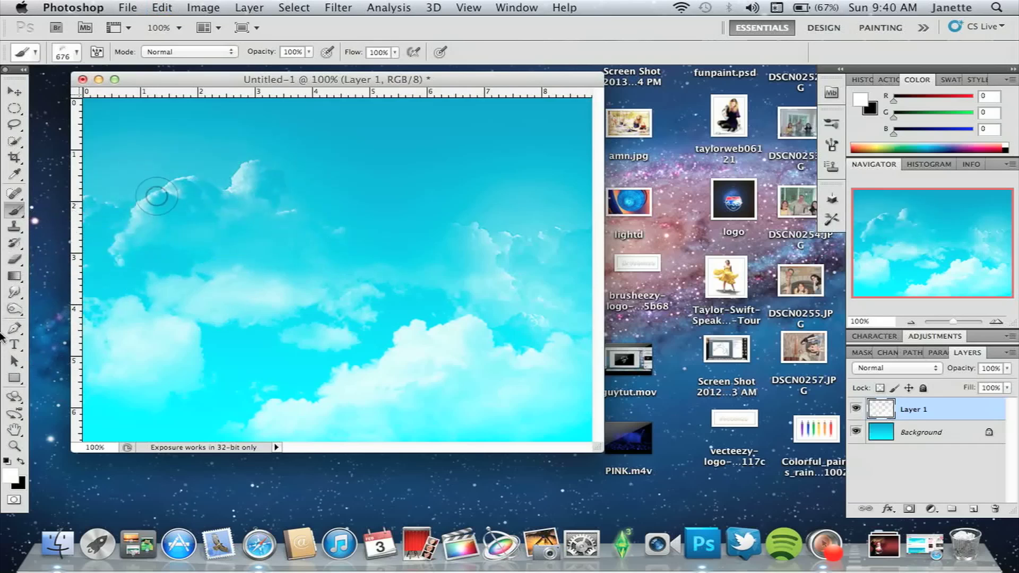
Add 456 px clouds at the upper right and big 676 px billowing clouds across the upper sky
left_click(63, 51)
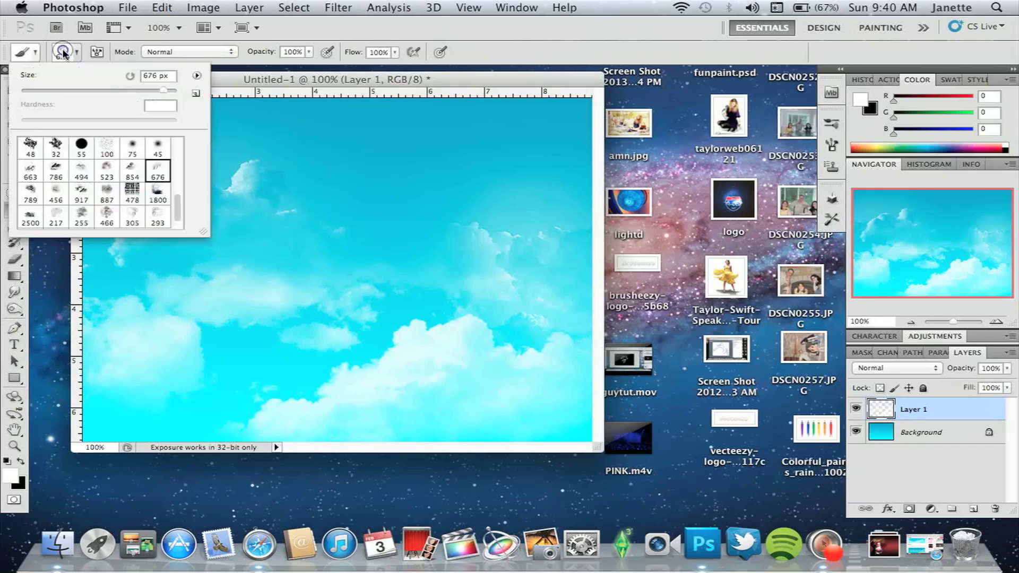
left_click(82, 192)
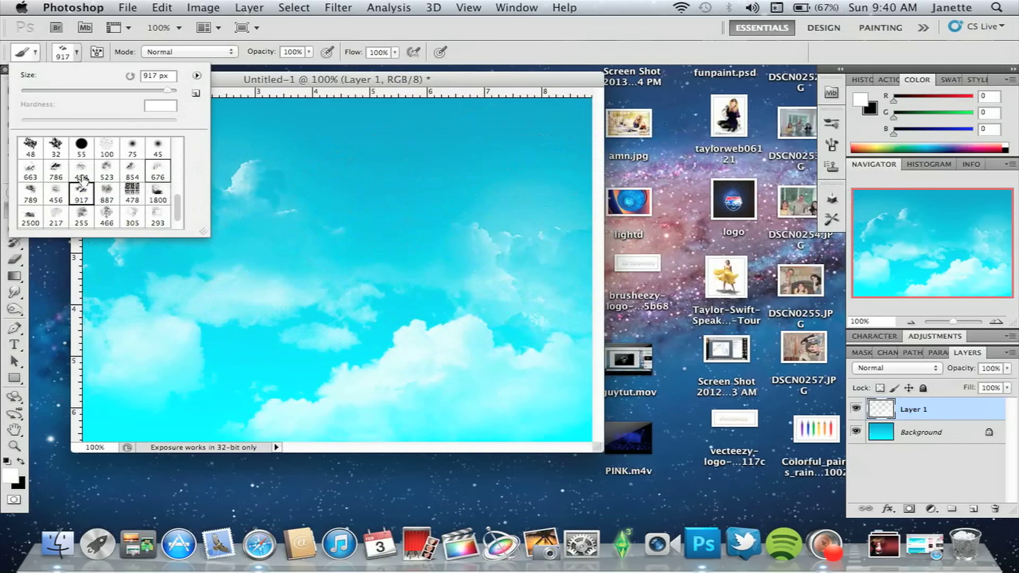
left_click(55, 199)
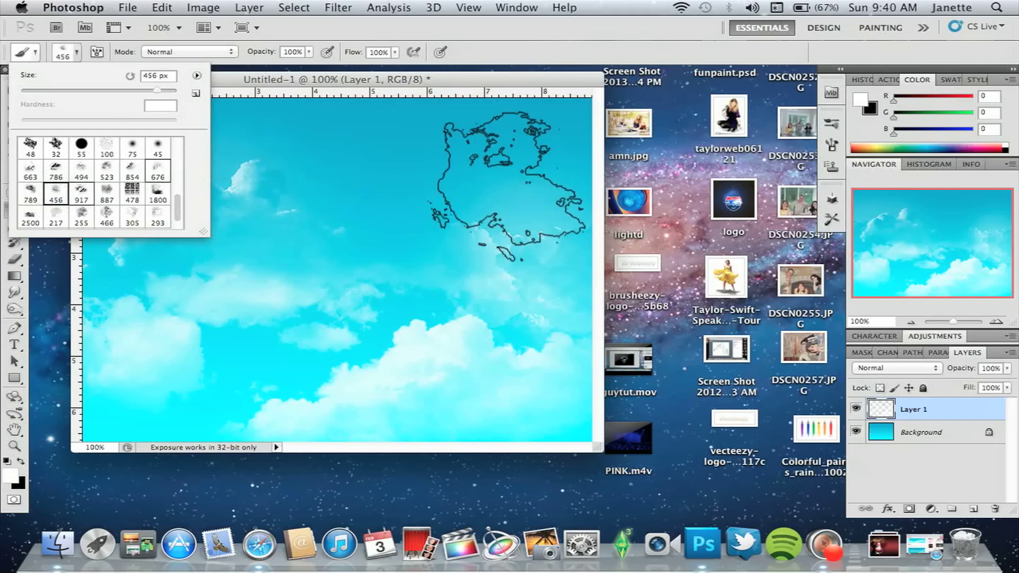
left_click(522, 194)
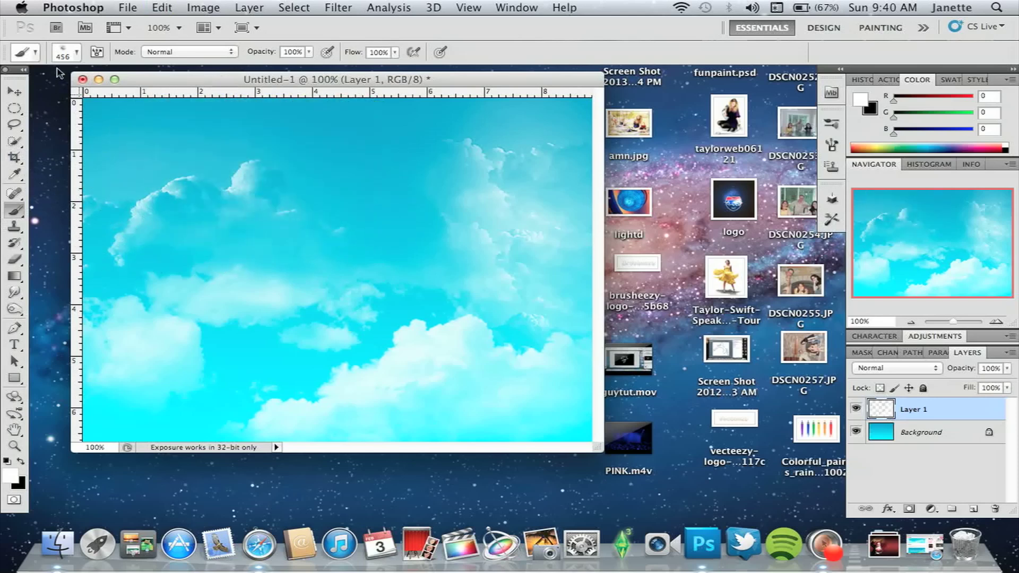
left_click(69, 55)
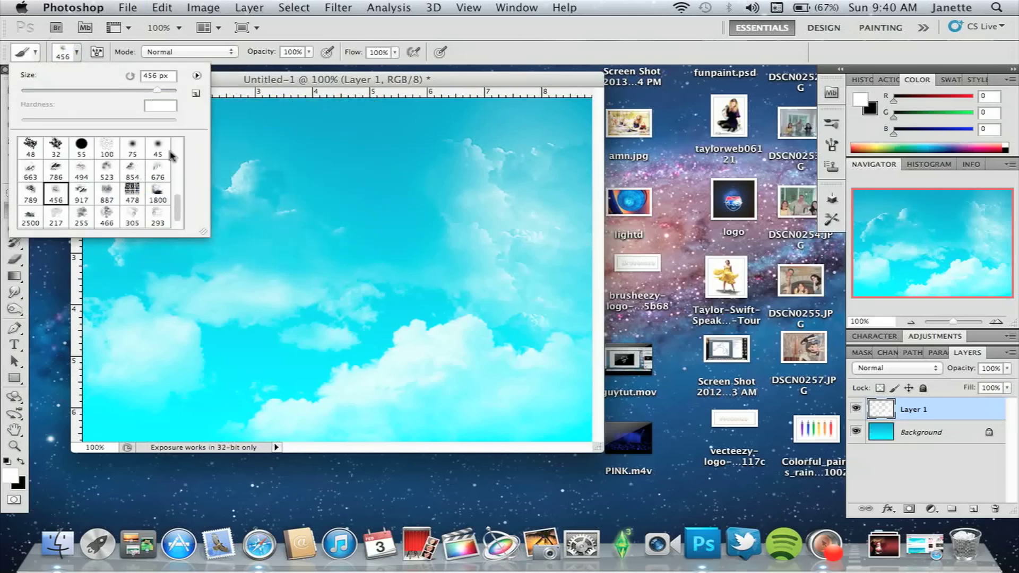
left_click(163, 178)
left_click(387, 127)
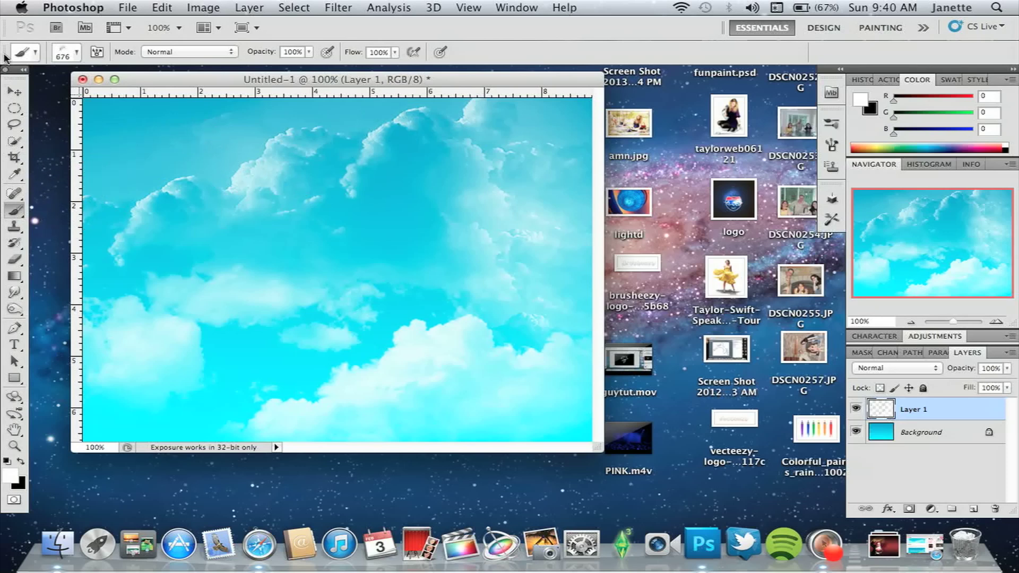
left_click(19, 94)
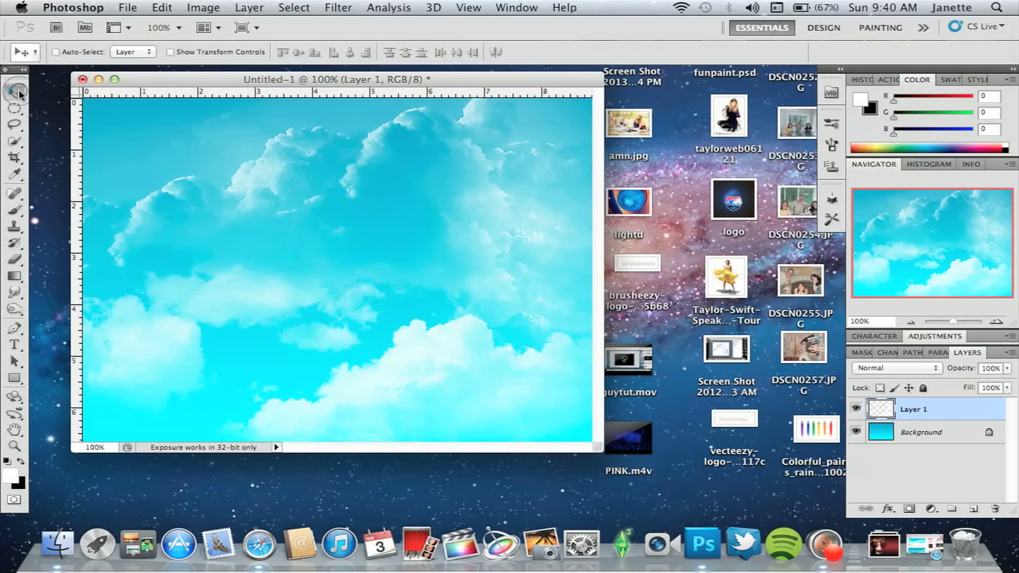
Start a Lucida Handwriting Italic 100 pt text layer just left of the canvas centre
left_click(14, 345)
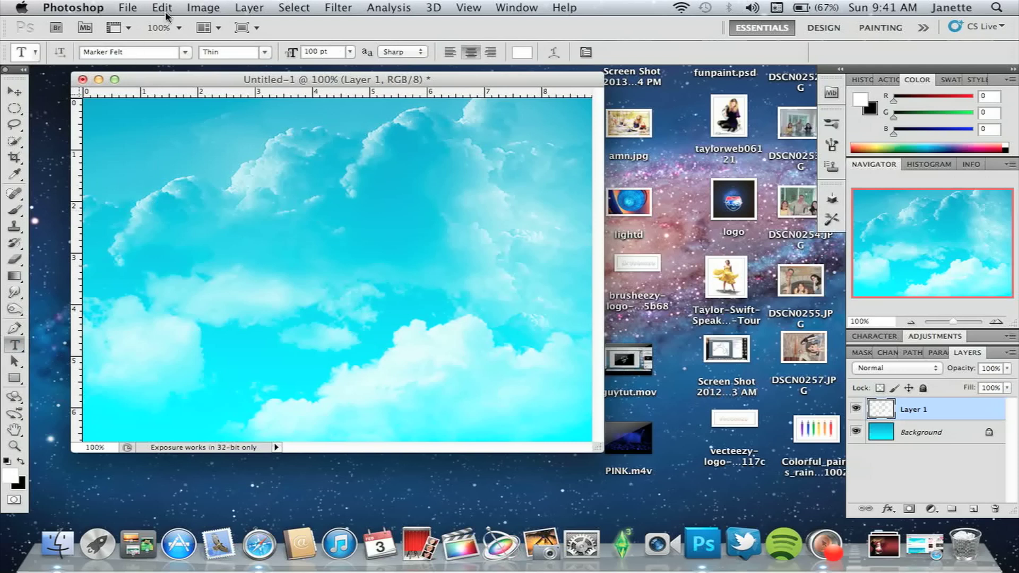
left_click(183, 51)
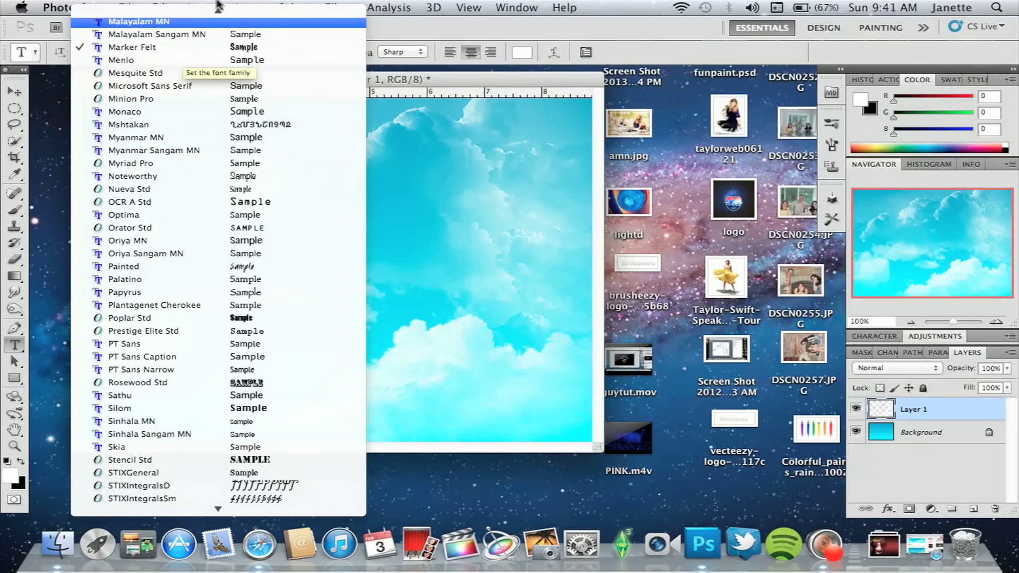
scroll(186, 64, "up", 15)
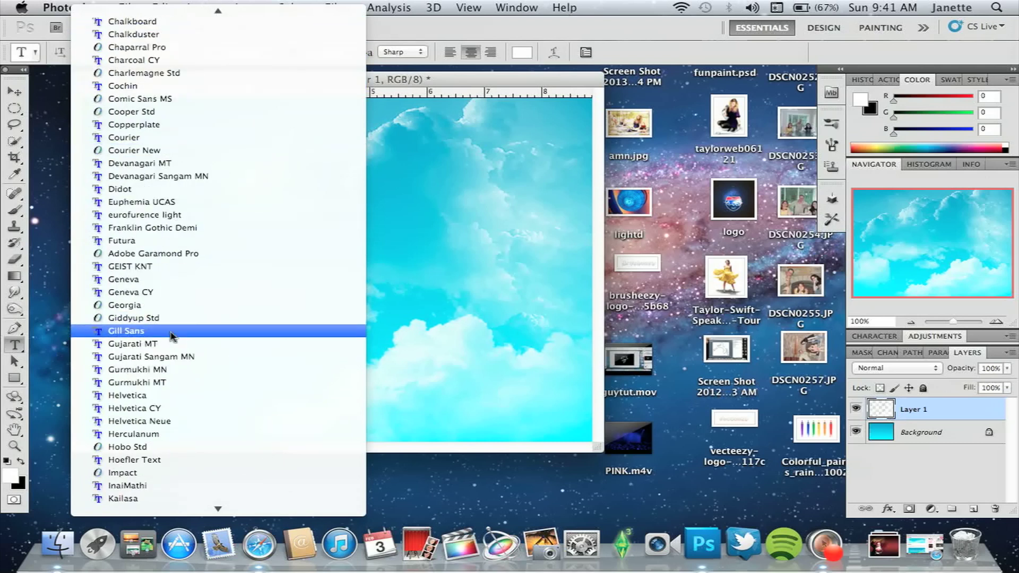
scroll(159, 451, "down", 5)
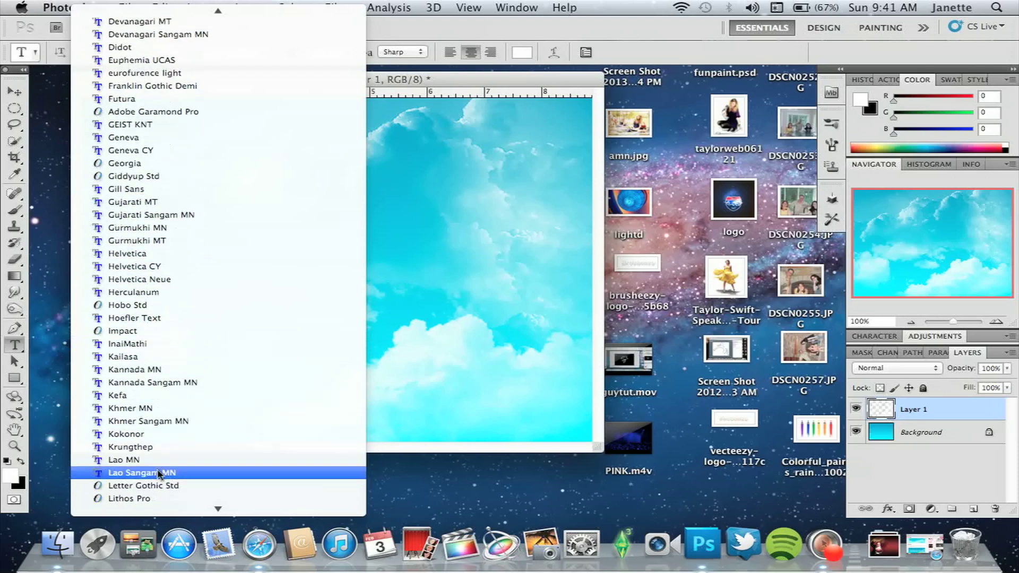
scroll(159, 472, "down", 4)
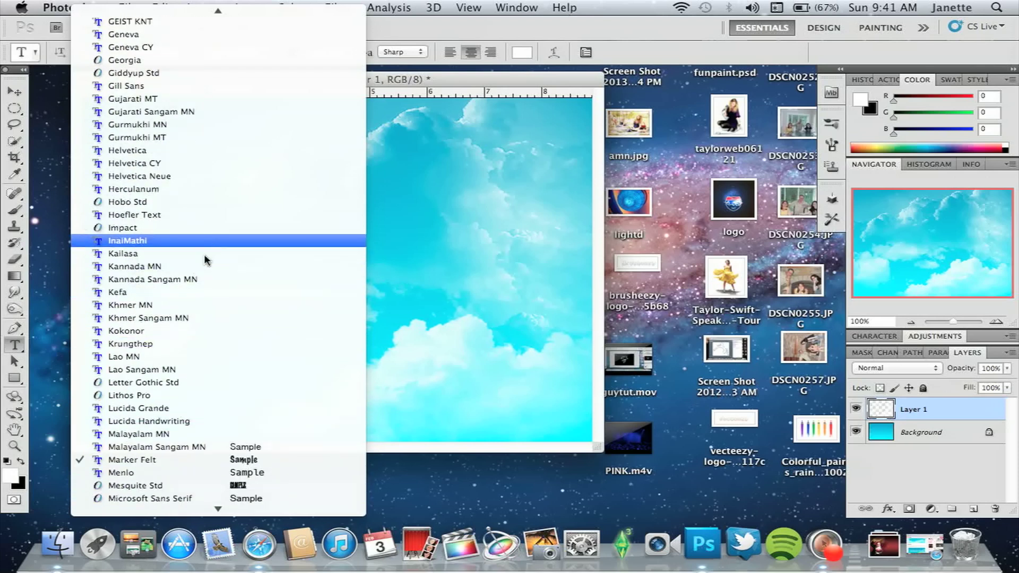
left_click(185, 417)
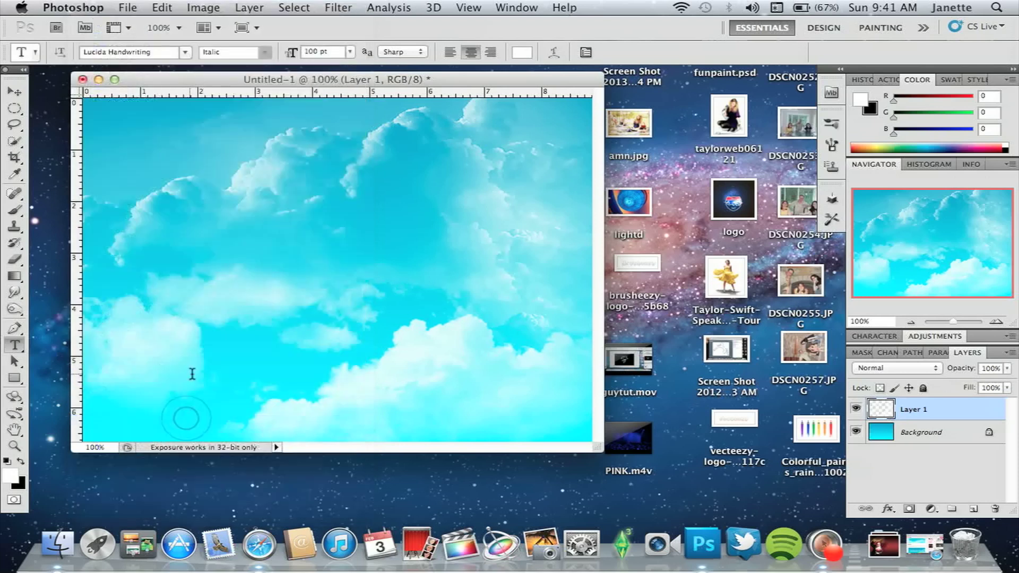
left_click(210, 311)
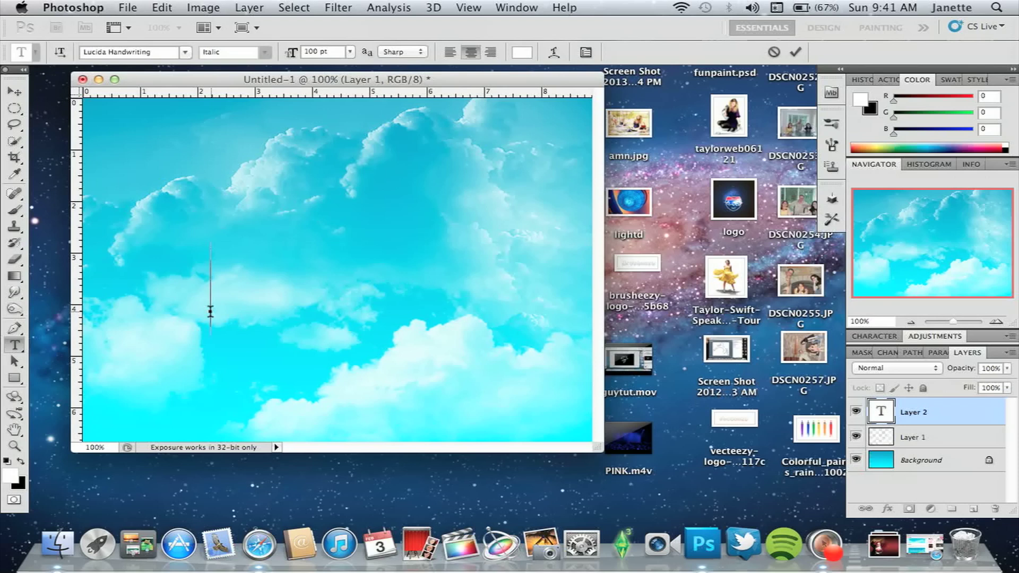
Type 'Jazzed', resize it to 150 pt, and drag it to the centre of the canvas
type("Jazzed")
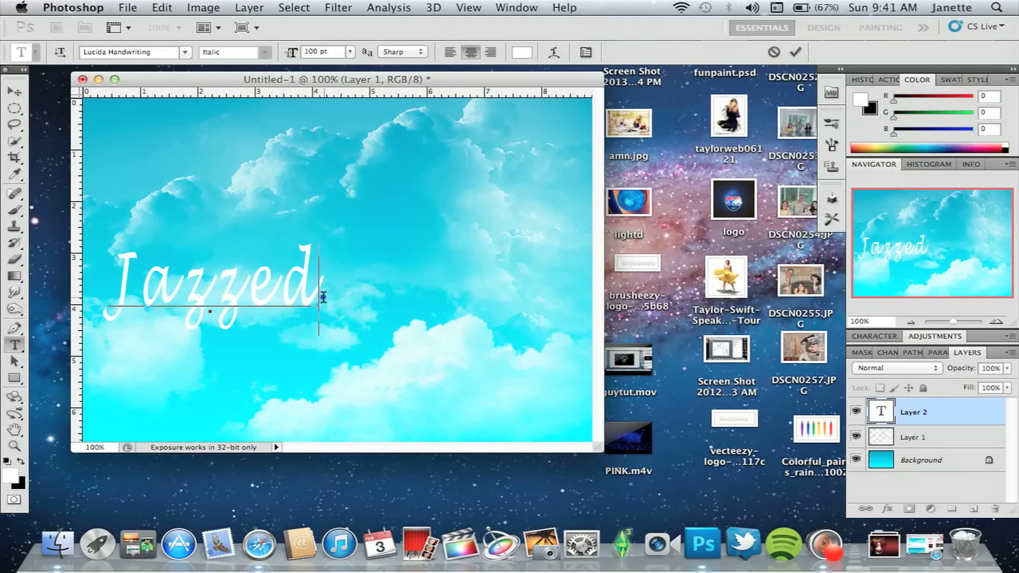
left_click_drag(321, 295, 109, 297)
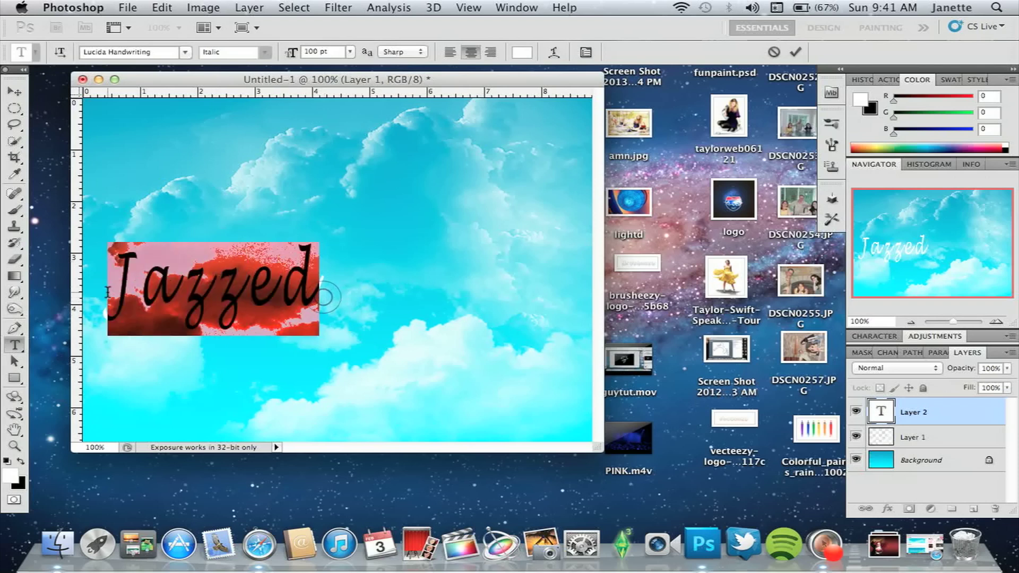
left_click(318, 51)
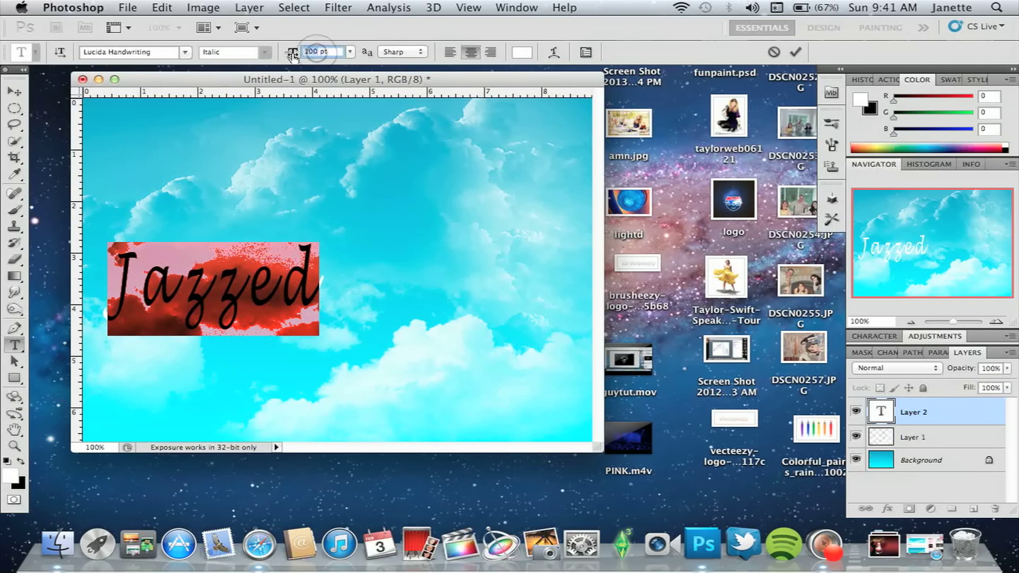
type("150")
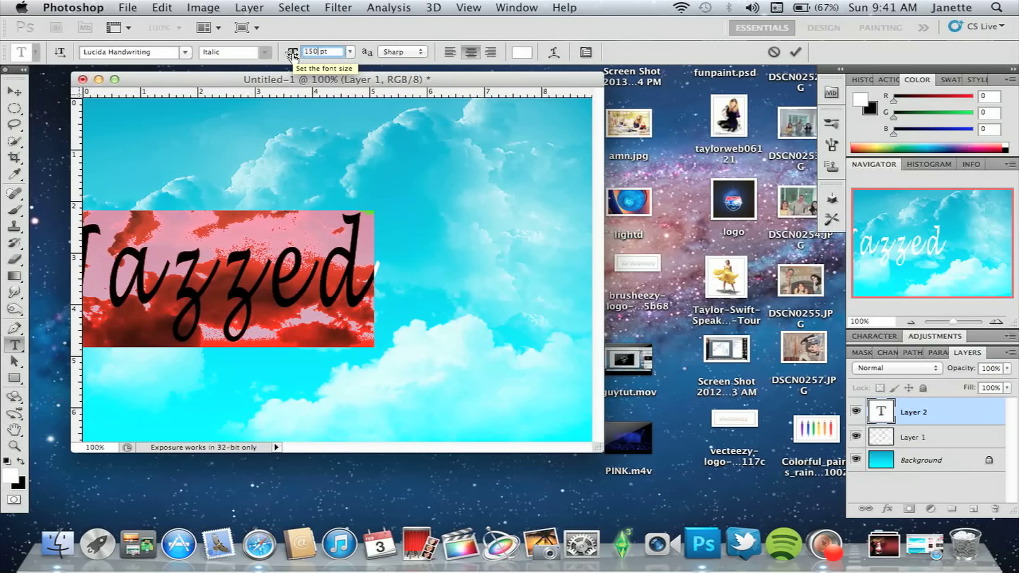
left_click(14, 93)
left_click_drag(212, 289, 317, 299)
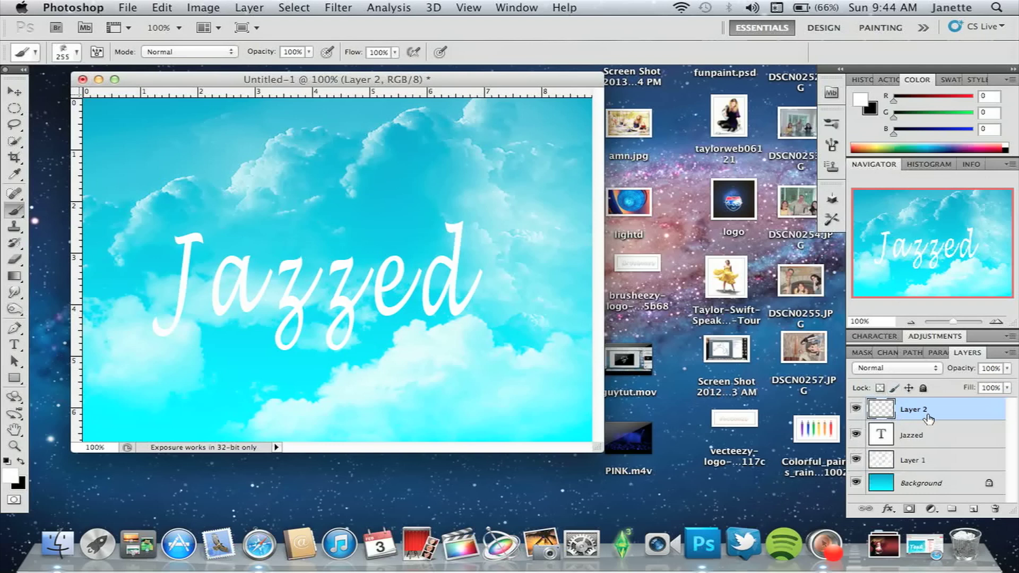
Drag Layer 2 below the Jazzed text layer in the Layers panel
mouse_move(927, 420)
left_mouse_down()
mouse_move(927, 443)
mouse_move(926, 433)
left_mouse_up()
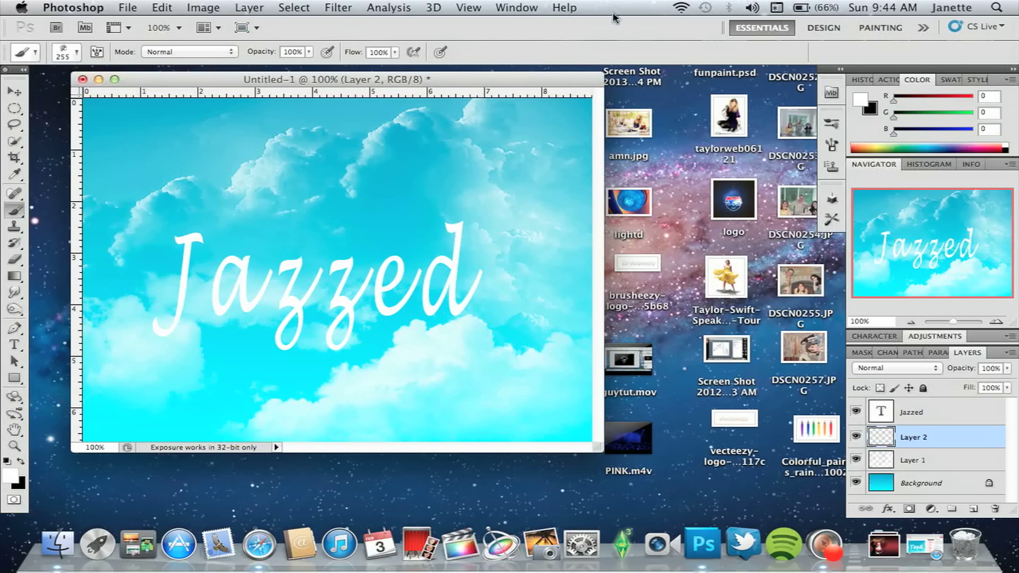
left_click(833, 145)
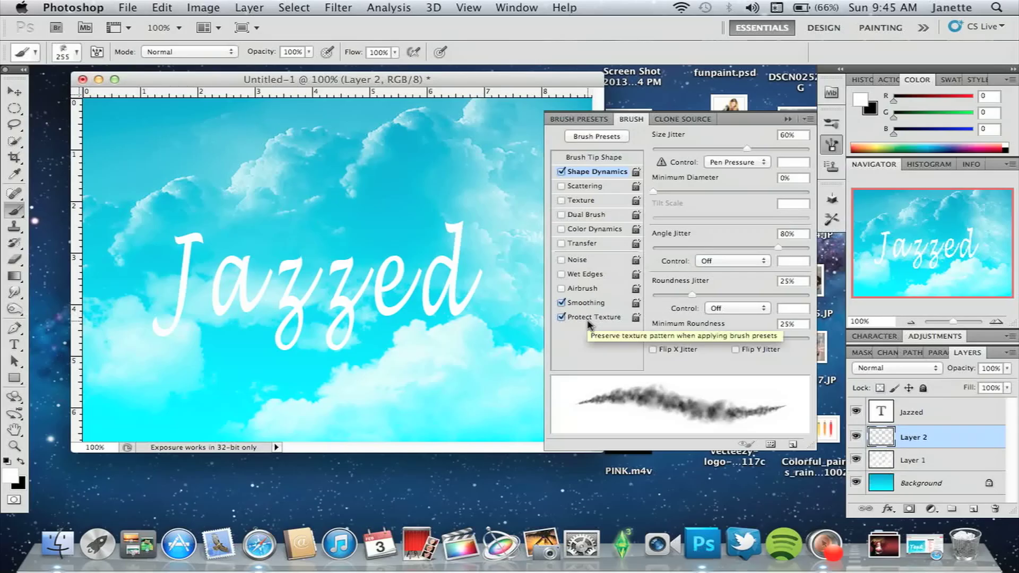
left_click(785, 122)
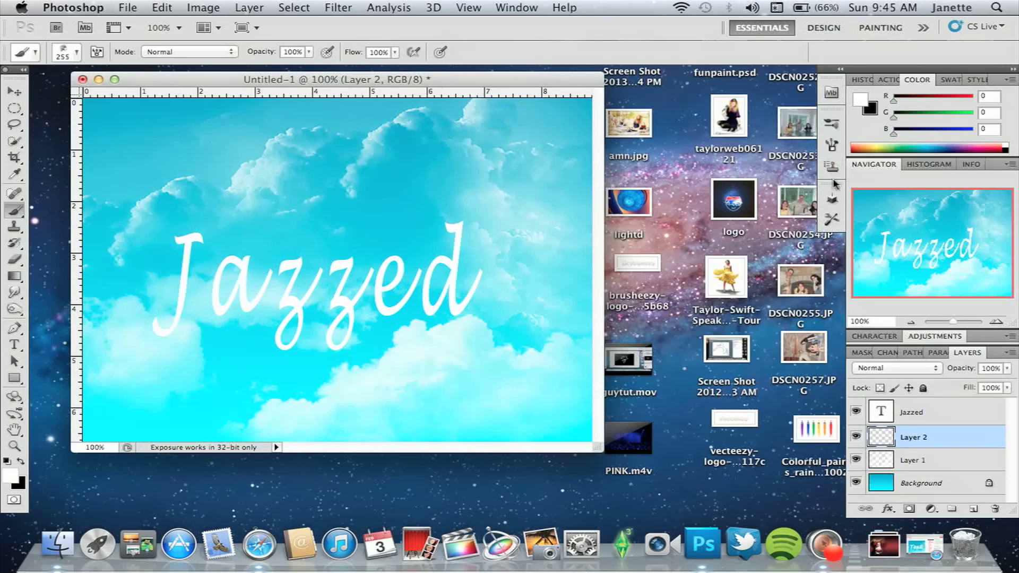
Reduce the cloud brush tip size in the Brush panel from 255 px to about 58 px
left_click(832, 142)
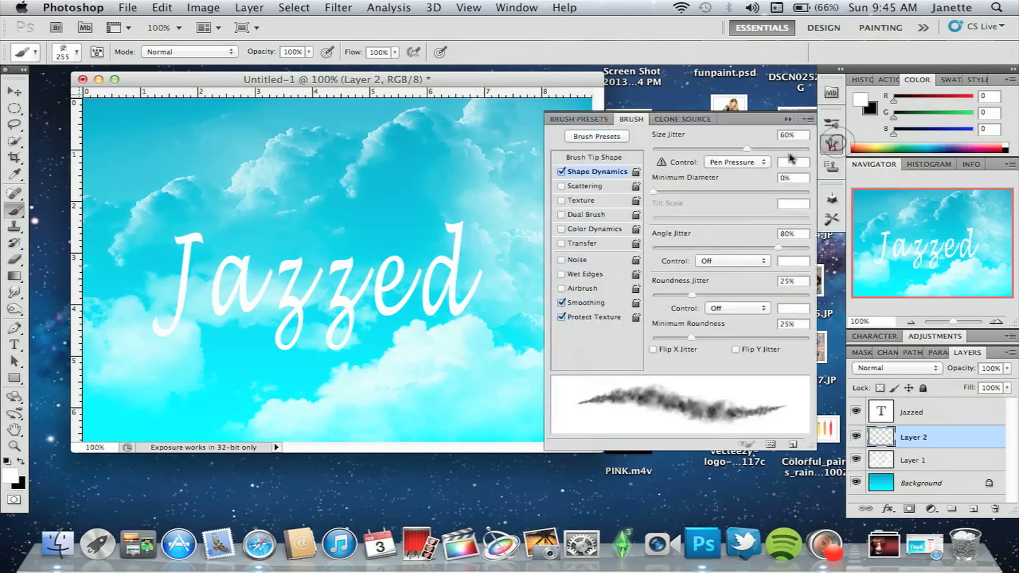
left_click(604, 157)
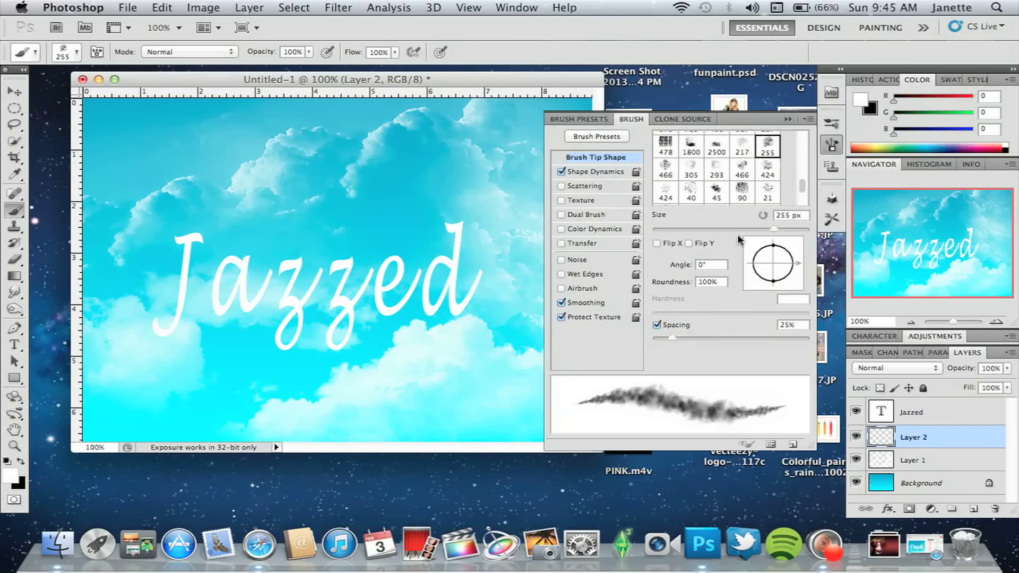
left_click(774, 232)
left_click_drag(775, 232, 699, 232)
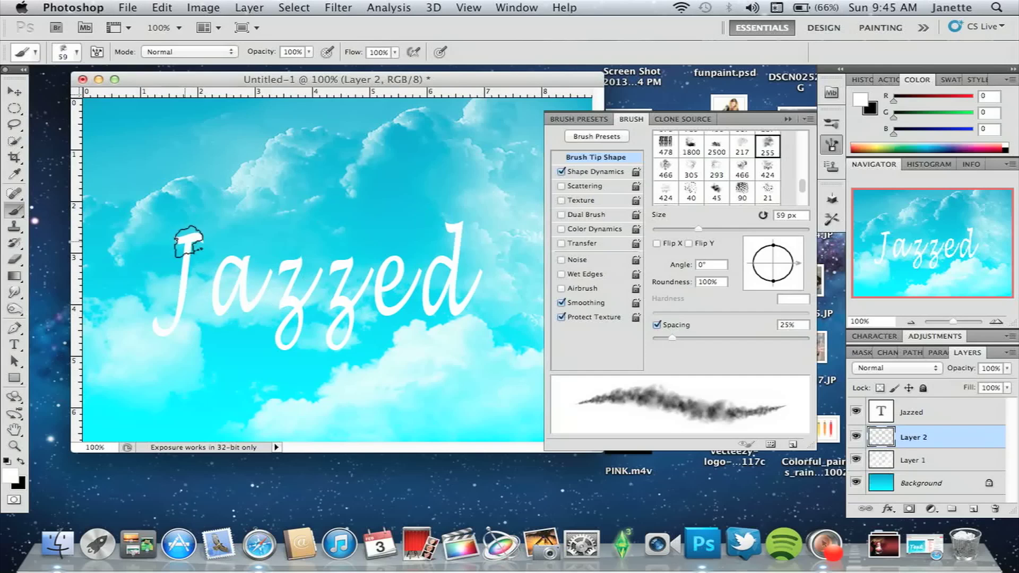
left_click_drag(698, 231, 698, 232)
left_click(790, 124)
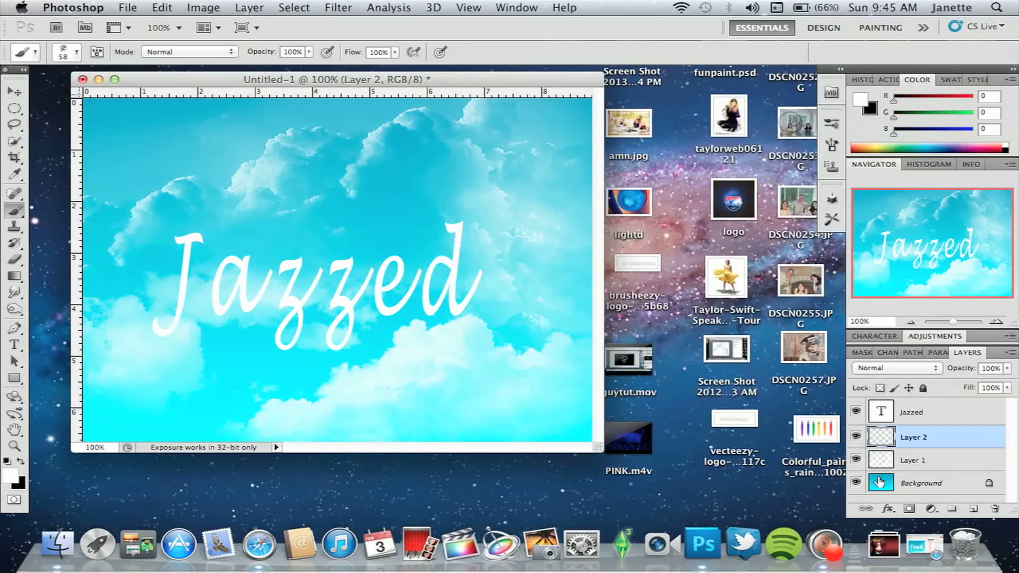
At 200% zoom, brush cloud strokes over the J, a and z, then hide the text layer
left_click(997, 322)
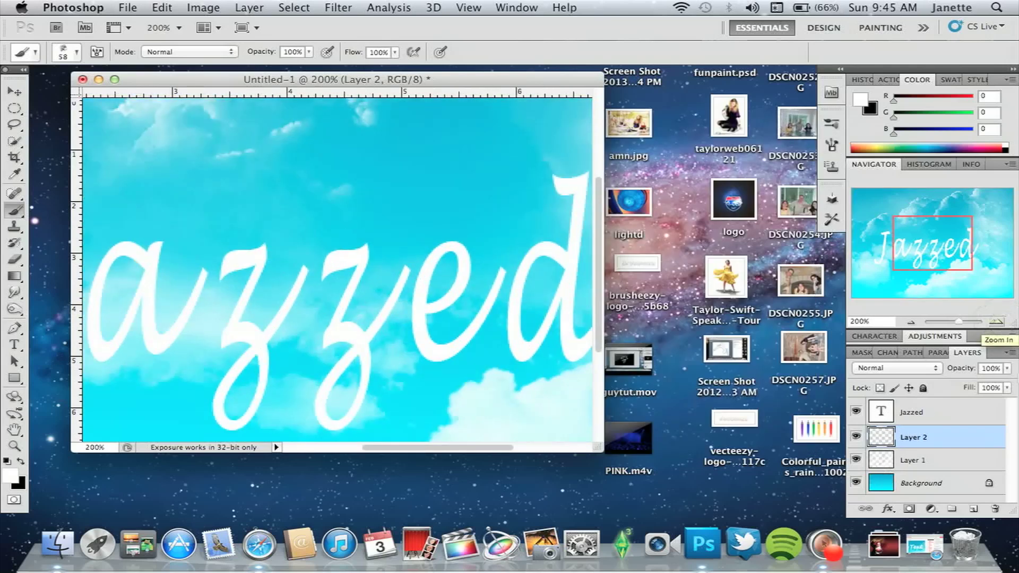
left_click_drag(910, 240, 871, 250)
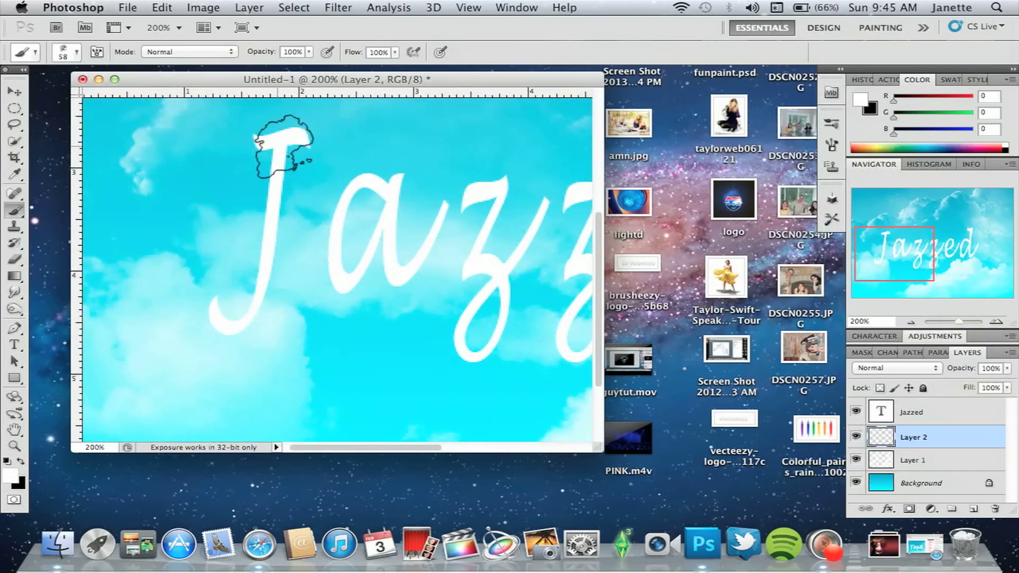
mouse_move(275, 145)
left_mouse_down()
mouse_move(257, 298)
mouse_move(234, 328)
mouse_move(220, 296)
left_mouse_up()
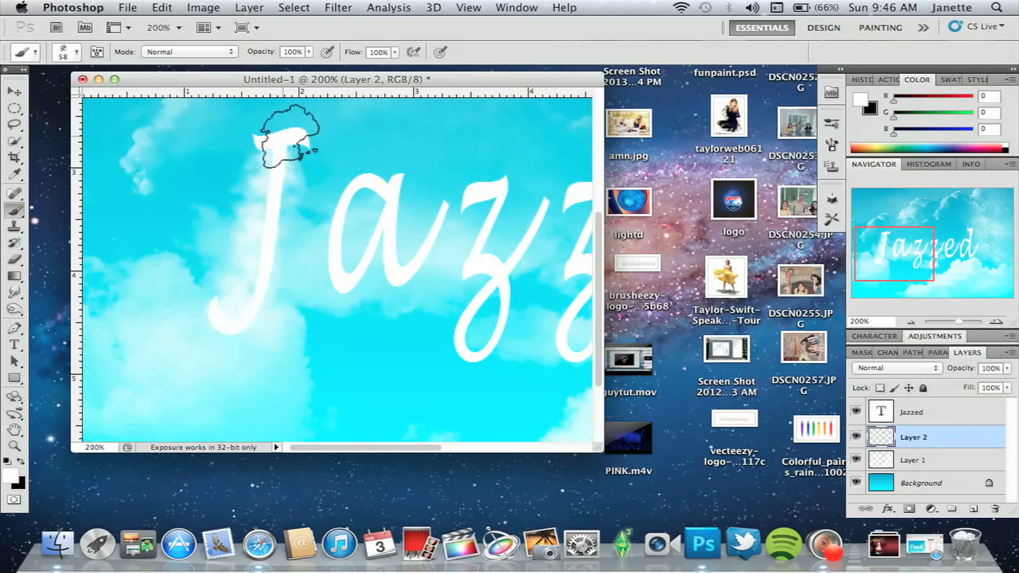
mouse_move(274, 144)
left_mouse_down()
mouse_move(354, 206)
mouse_move(393, 192)
left_mouse_up()
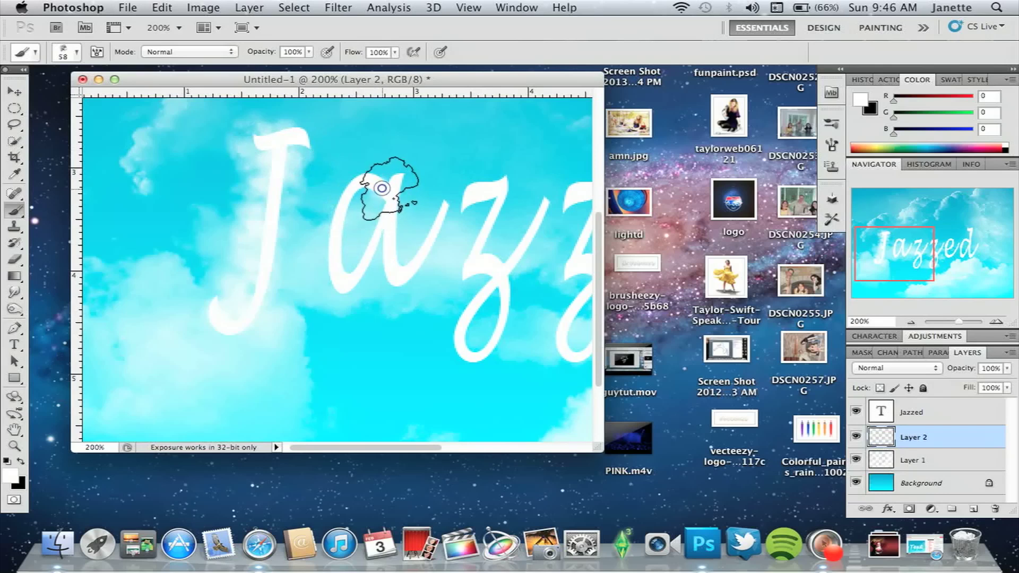
mouse_move(382, 188)
left_mouse_down()
mouse_move(360, 197)
mouse_move(336, 254)
mouse_move(369, 262)
mouse_move(384, 233)
mouse_move(403, 273)
mouse_move(449, 213)
mouse_move(481, 191)
mouse_move(473, 196)
mouse_move(500, 199)
mouse_move(477, 270)
mouse_move(498, 312)
mouse_move(487, 346)
mouse_move(463, 349)
mouse_move(543, 210)
left_mouse_up()
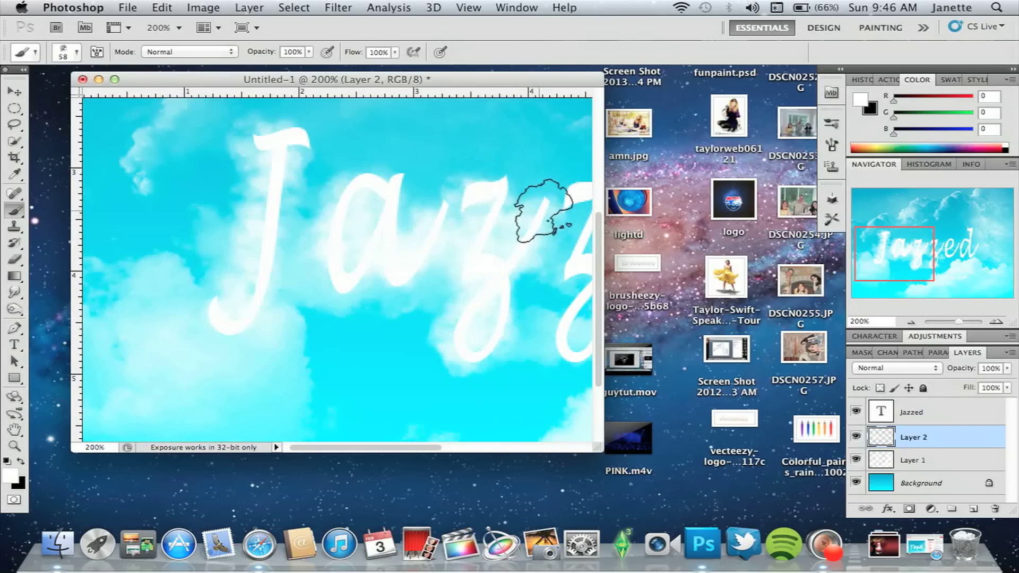
scroll(530, 214, "right", 5)
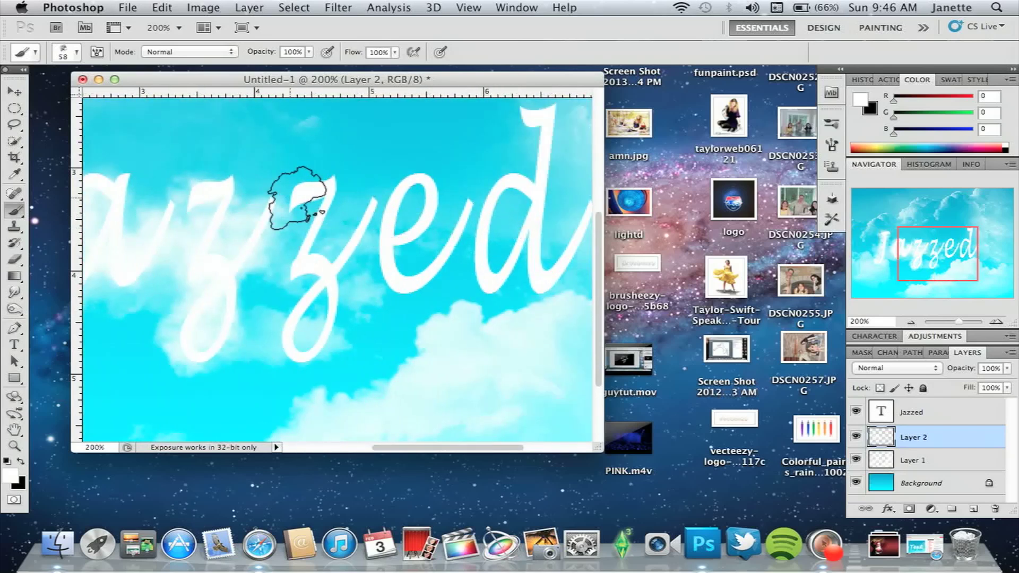
mouse_move(297, 198)
left_mouse_down()
mouse_move(295, 267)
mouse_move(324, 269)
mouse_move(340, 311)
mouse_move(322, 349)
mouse_move(284, 349)
mouse_move(343, 237)
mouse_move(372, 206)
mouse_move(395, 233)
mouse_move(409, 232)
mouse_move(435, 204)
mouse_move(423, 181)
mouse_move(403, 207)
mouse_move(400, 253)
mouse_move(432, 268)
mouse_move(523, 120)
mouse_move(540, 163)
mouse_move(531, 204)
mouse_move(503, 197)
mouse_move(496, 242)
mouse_move(517, 260)
mouse_move(541, 142)
mouse_move(541, 273)
mouse_move(577, 246)
mouse_move(582, 216)
left_mouse_up()
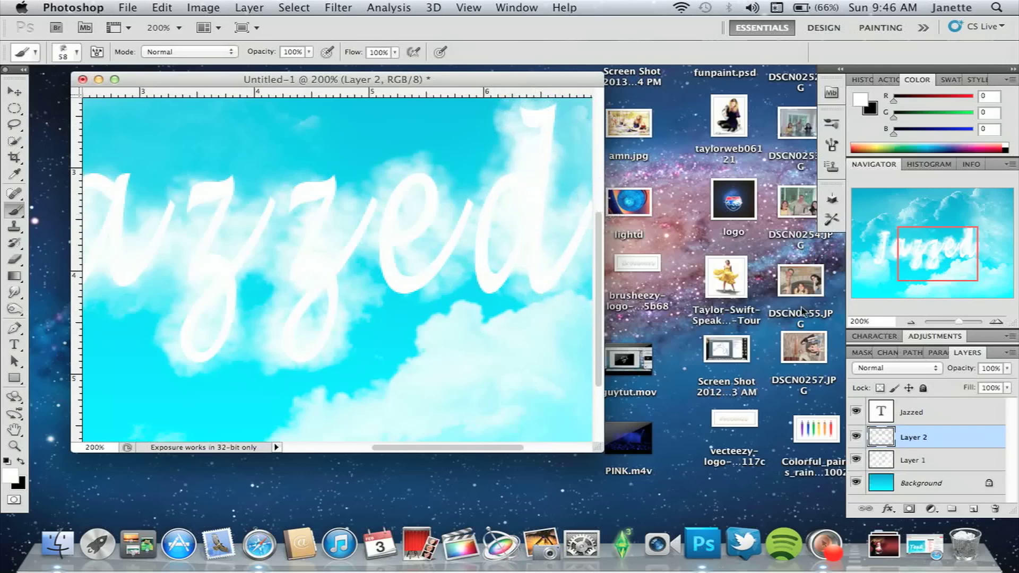
left_click(856, 413)
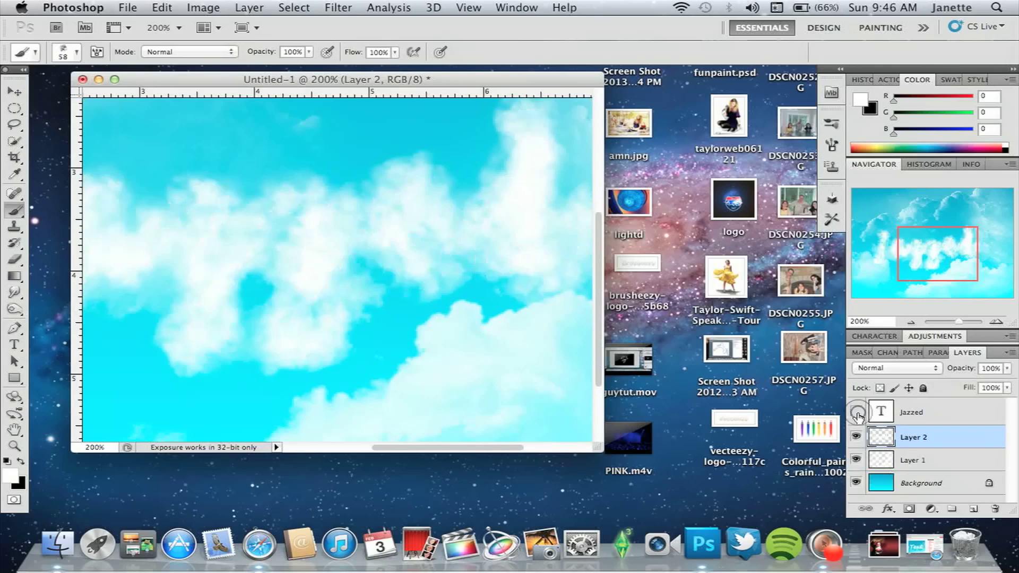
Zoom out to see the whole image, then return the document to 100%
left_click(913, 321)
left_click(913, 321)
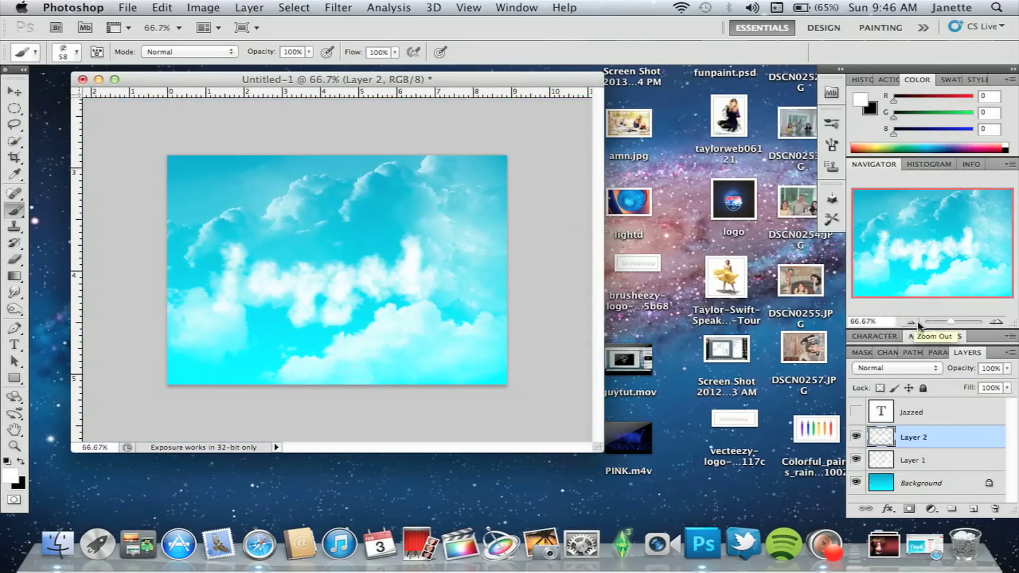
left_click(996, 322)
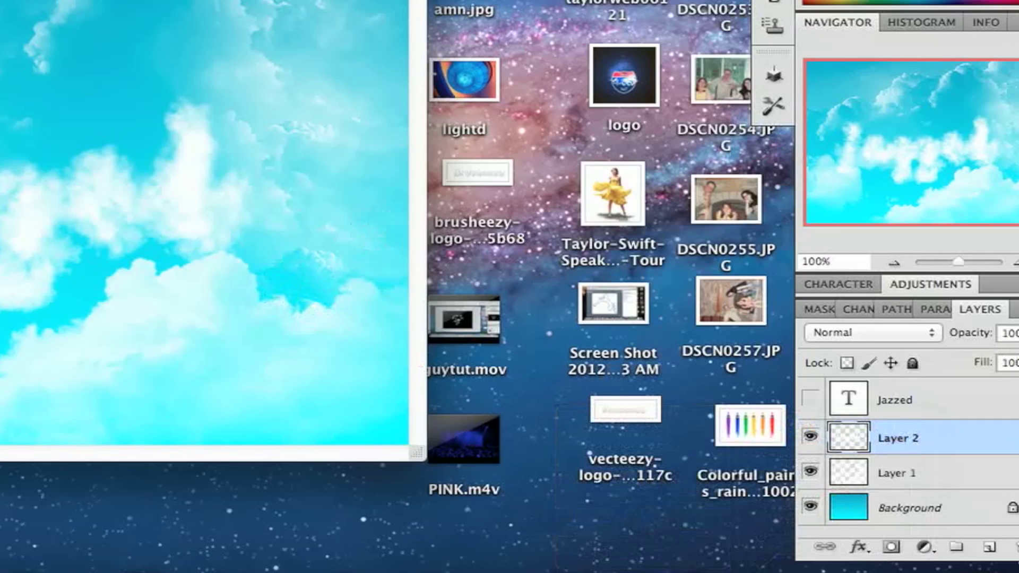
Turn on Bevel and Emboss for Layer 2 and set its shadow colour to hex 089fc2
double_click(972, 435)
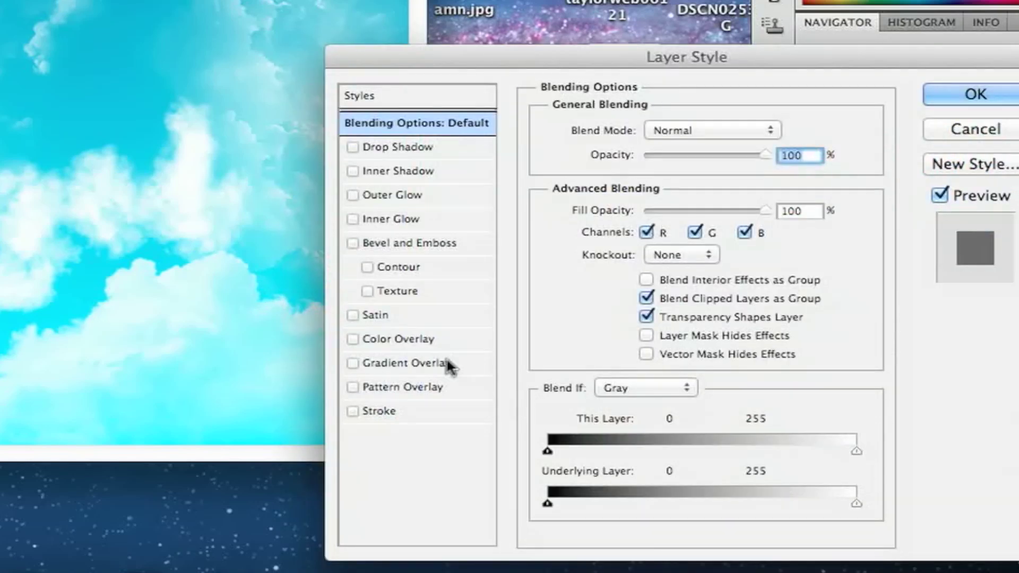
left_click(426, 248)
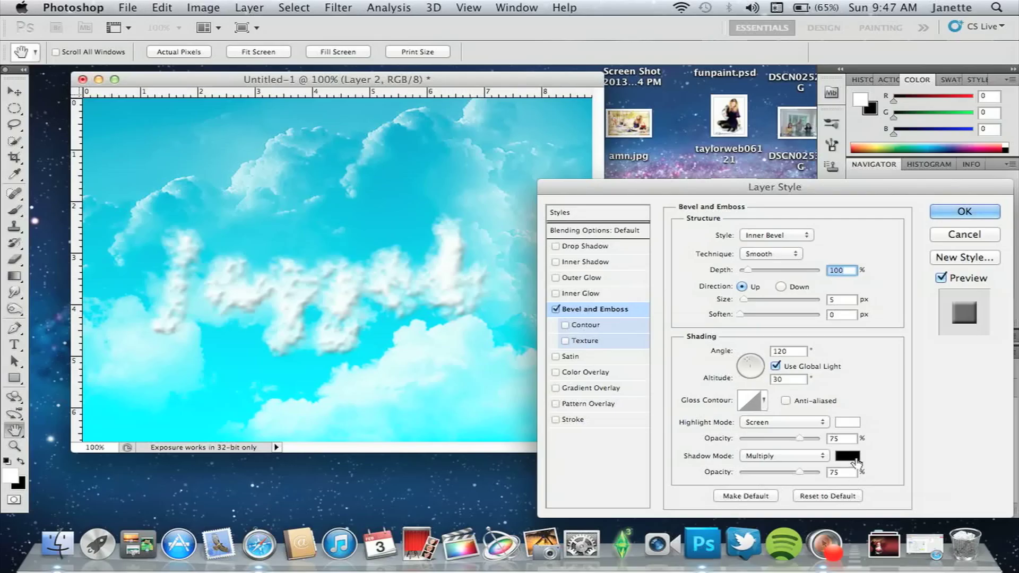
left_click(854, 459)
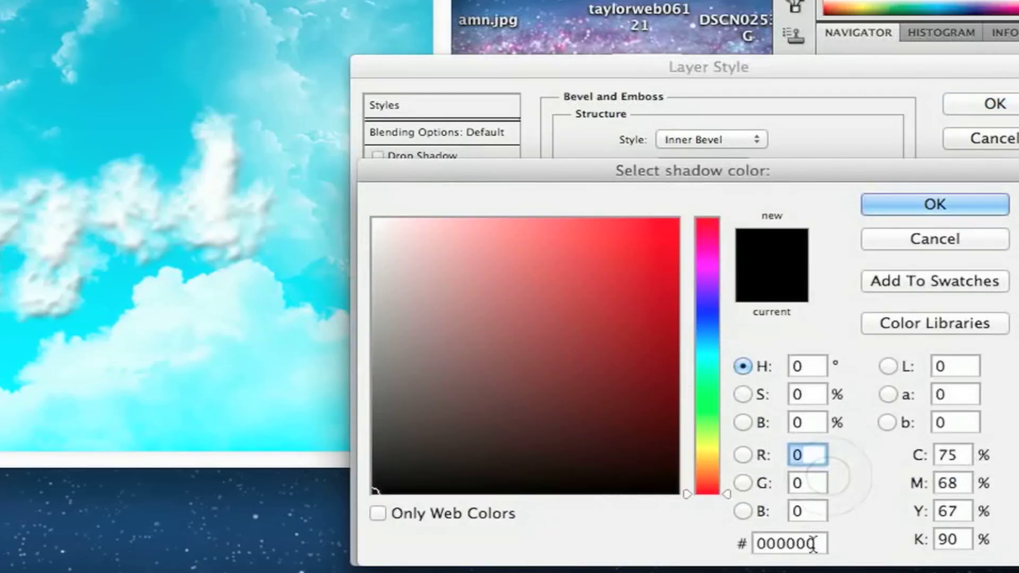
left_click(812, 544)
key("BackSpace")
key("BackSpace")
key("BackSpace")
key("BackSpace")
key("BackSpace")
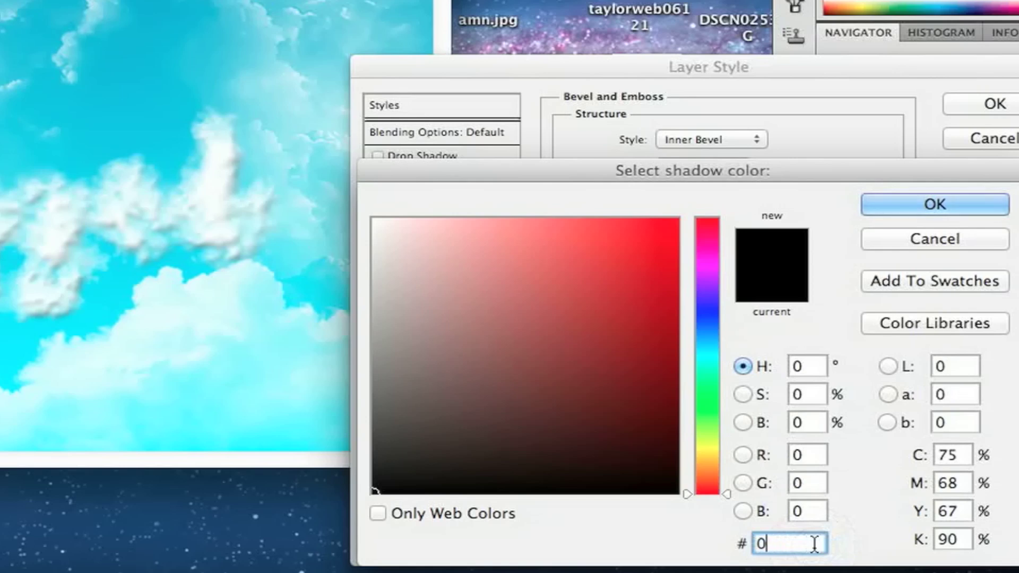
type("89")
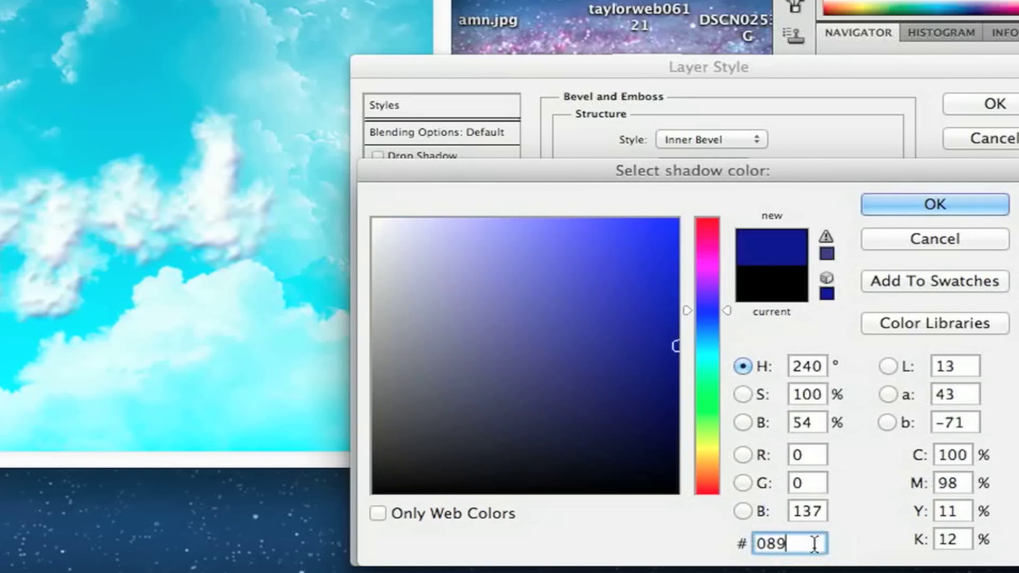
type("fc2")
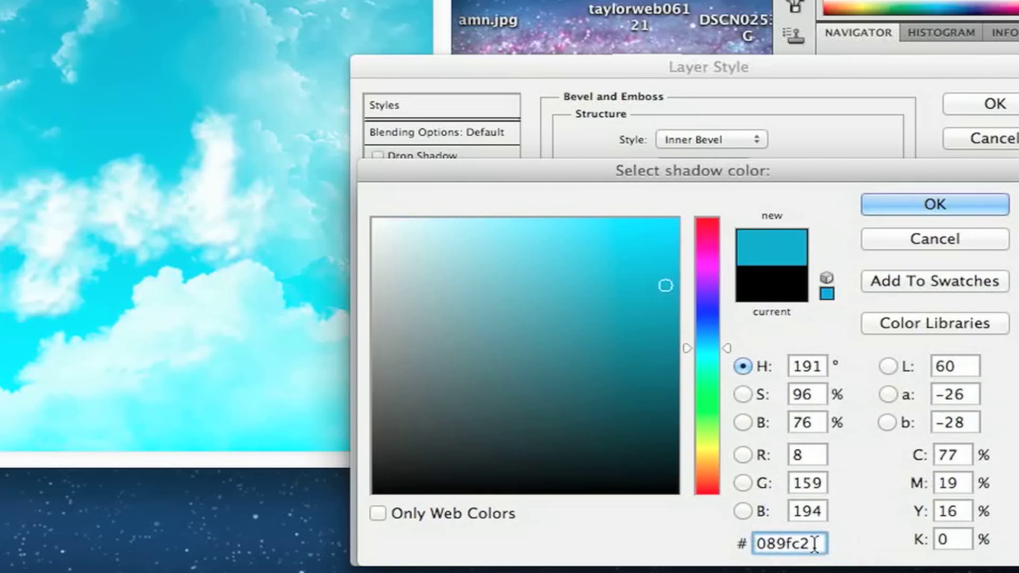
key("Return")
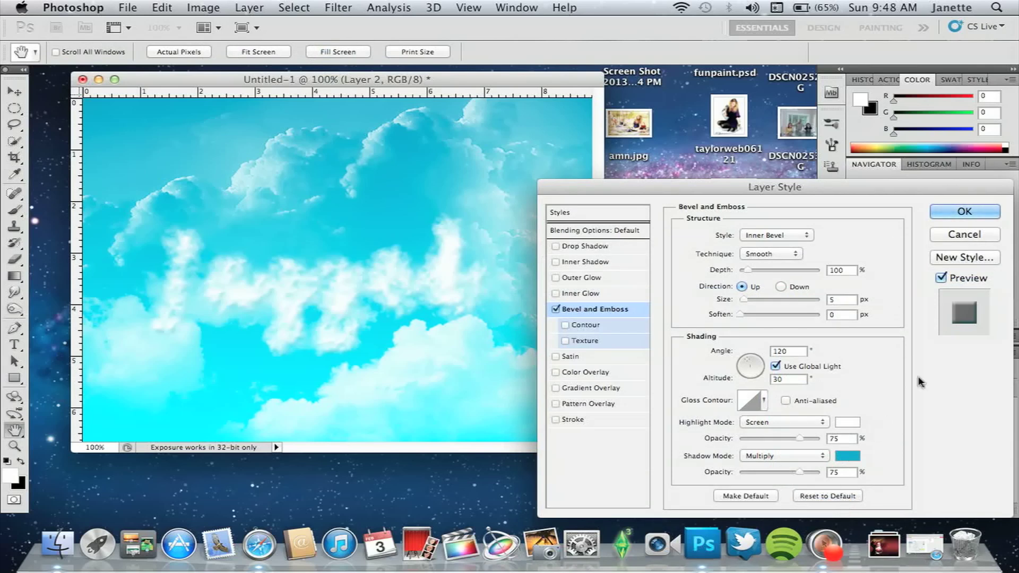
Set Layer 2's bevel to size 2 px, soften 4 and depth 460, and apply it
double_click(831, 300)
type("2")
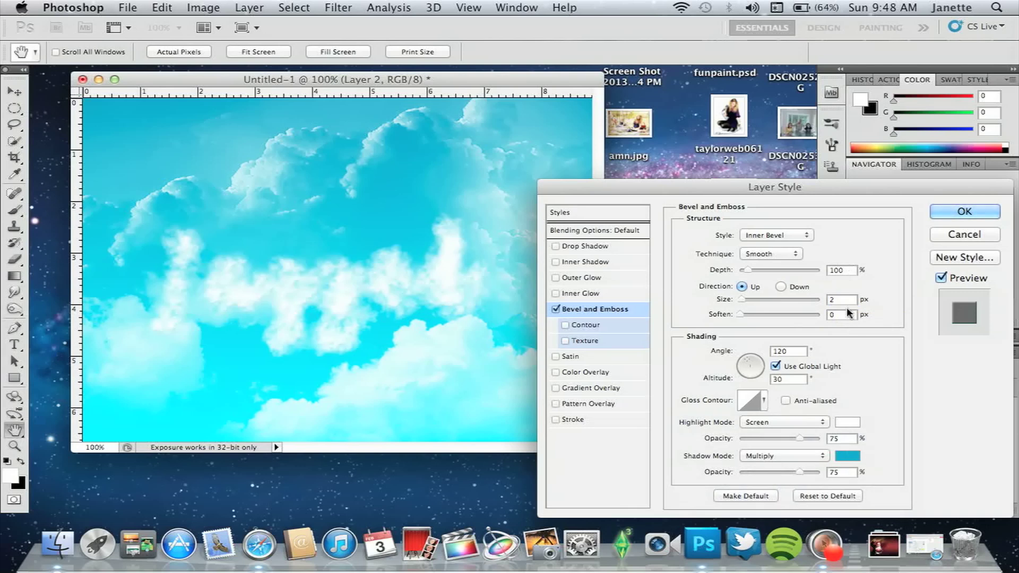
double_click(842, 314)
key("BackSpace")
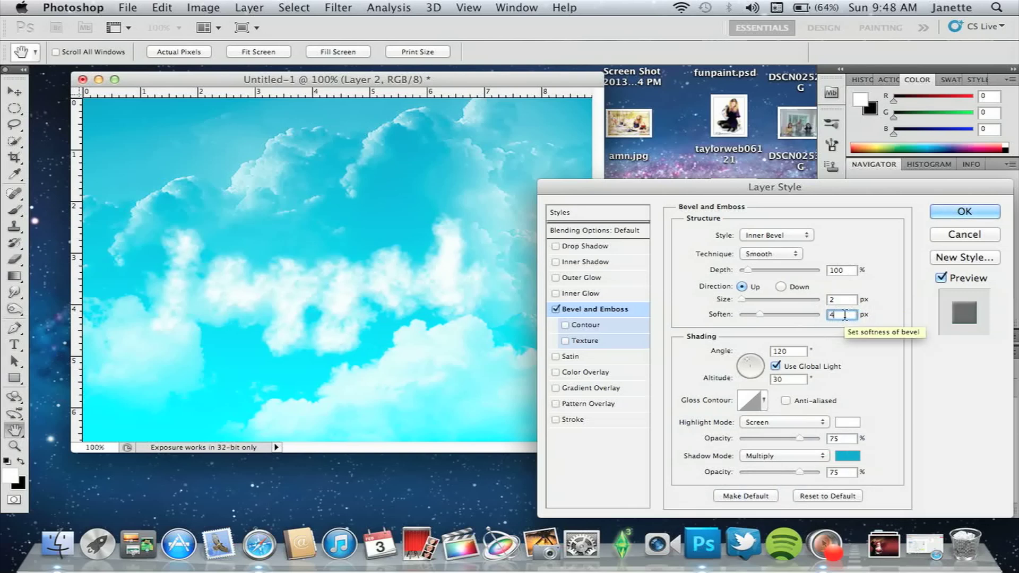
type("4")
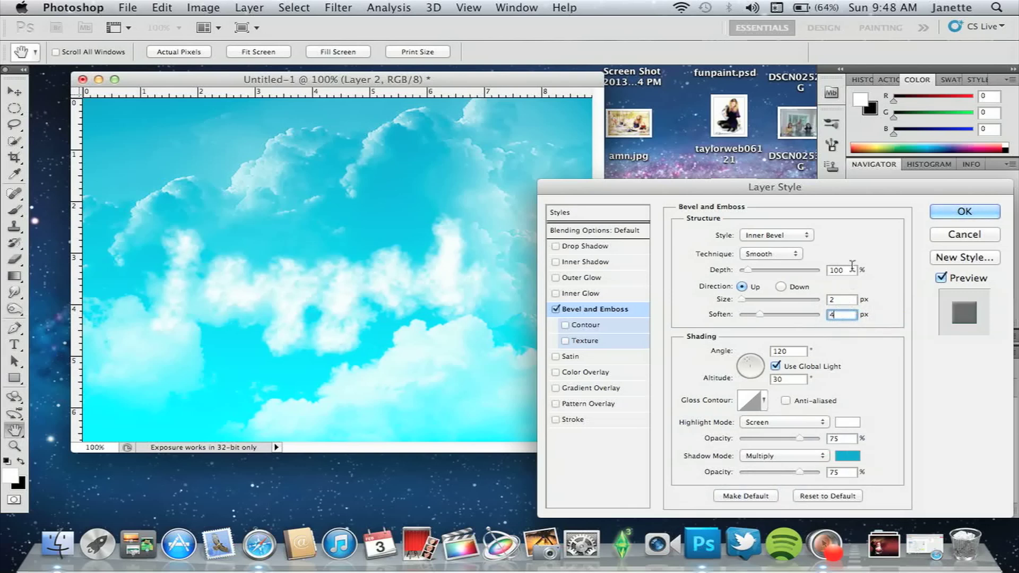
double_click(850, 270)
type("460")
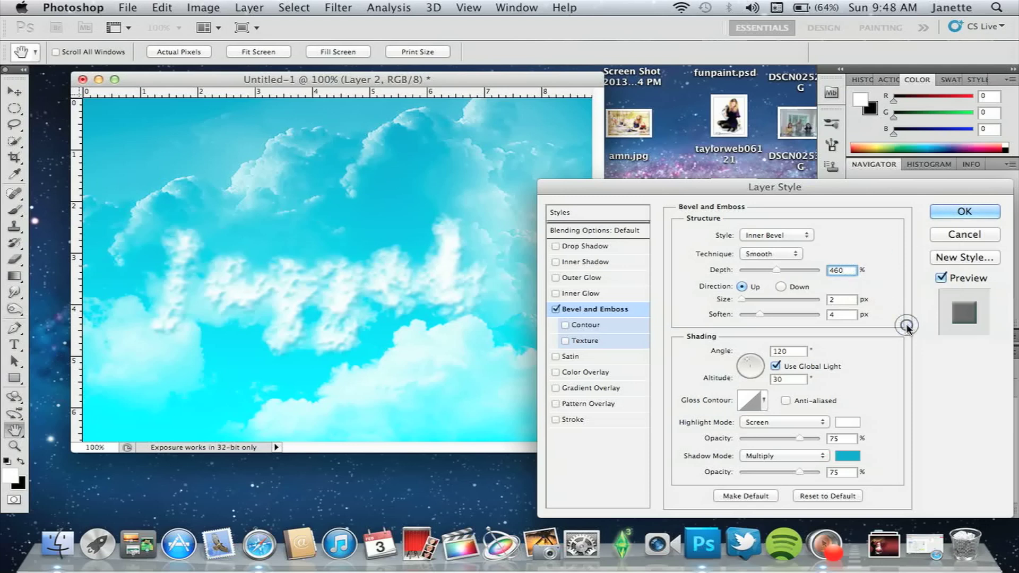
left_click(961, 214)
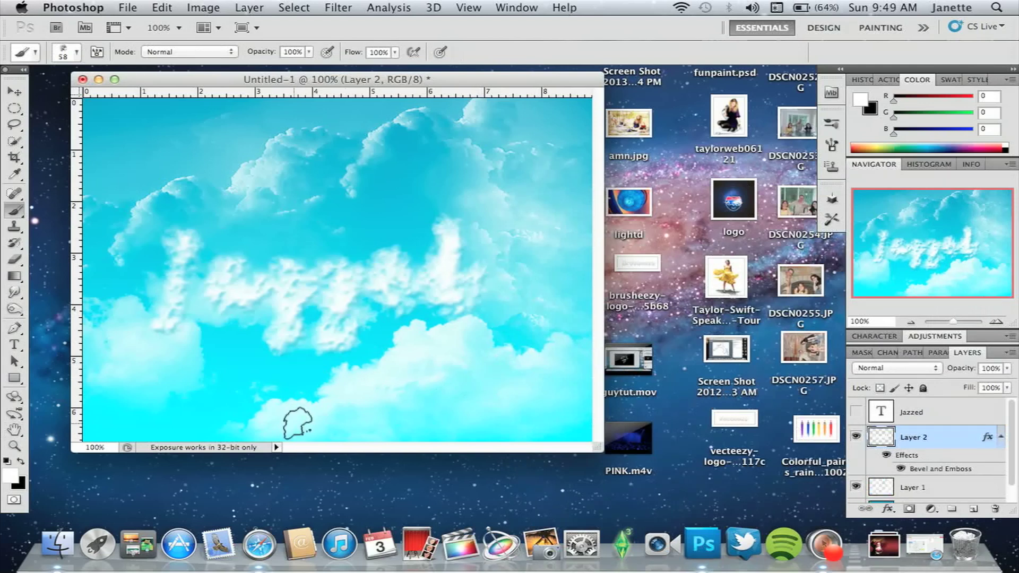
Apply Unsharp Mask to Layer 2 at amount 75, radius 1.0, threshold 0
key("v")
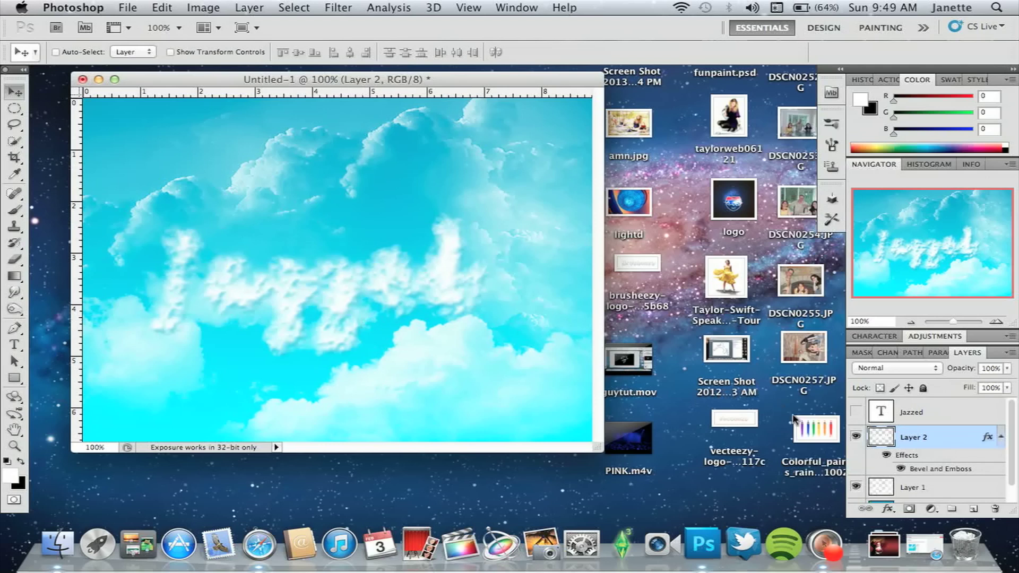
left_click(336, 8)
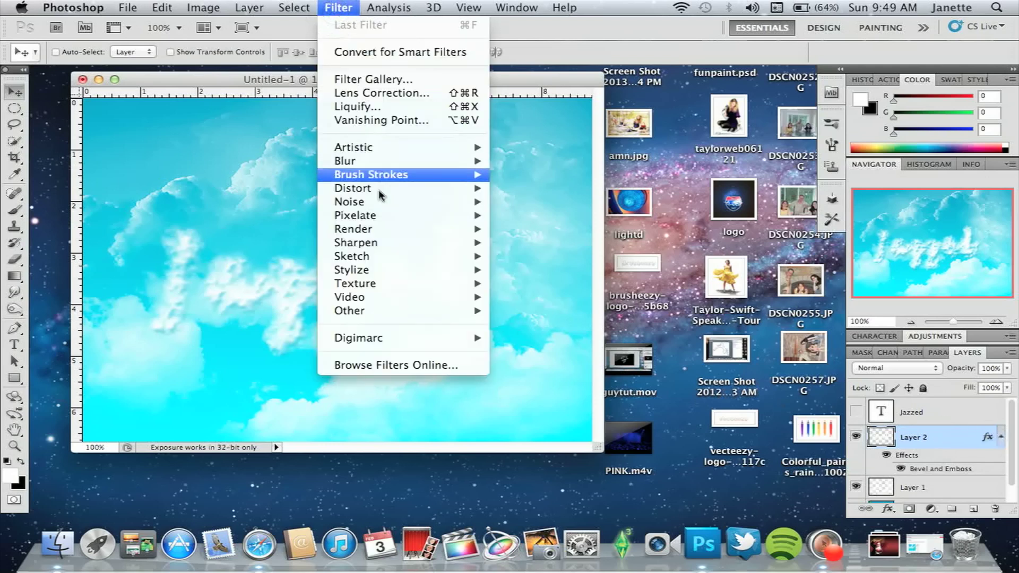
mouse_move(427, 244)
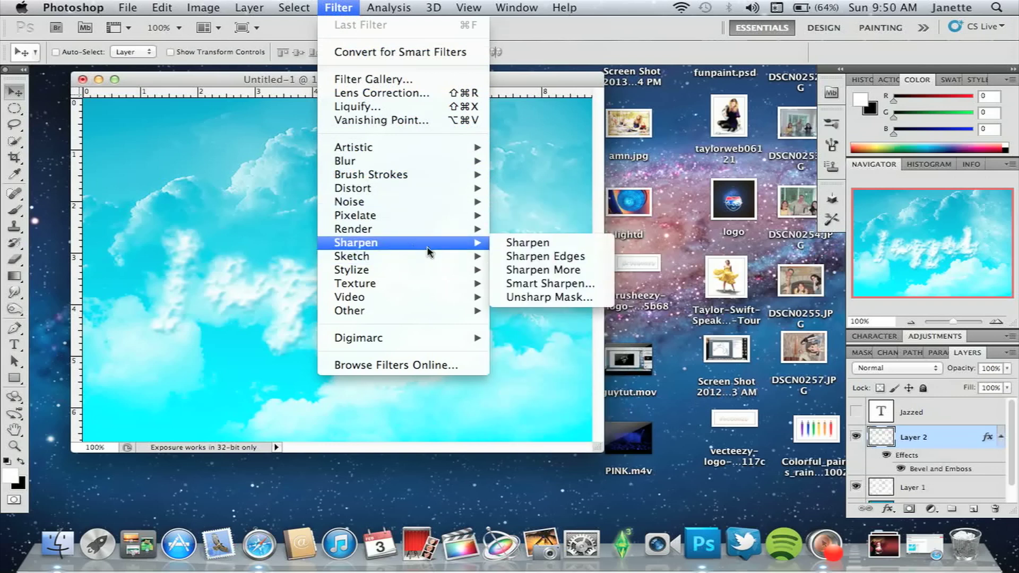
left_click(507, 296)
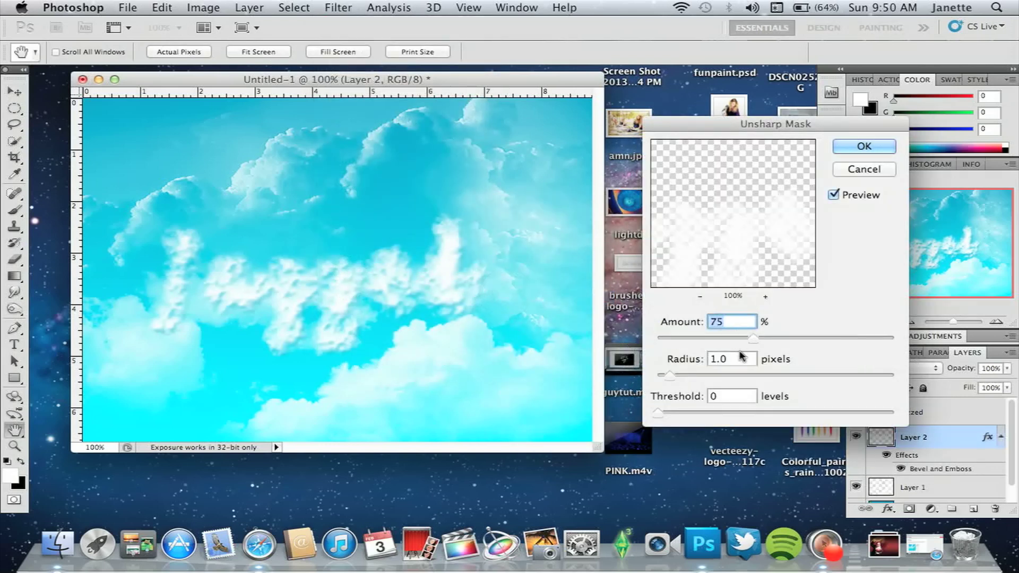
left_click(739, 318)
left_click(875, 146)
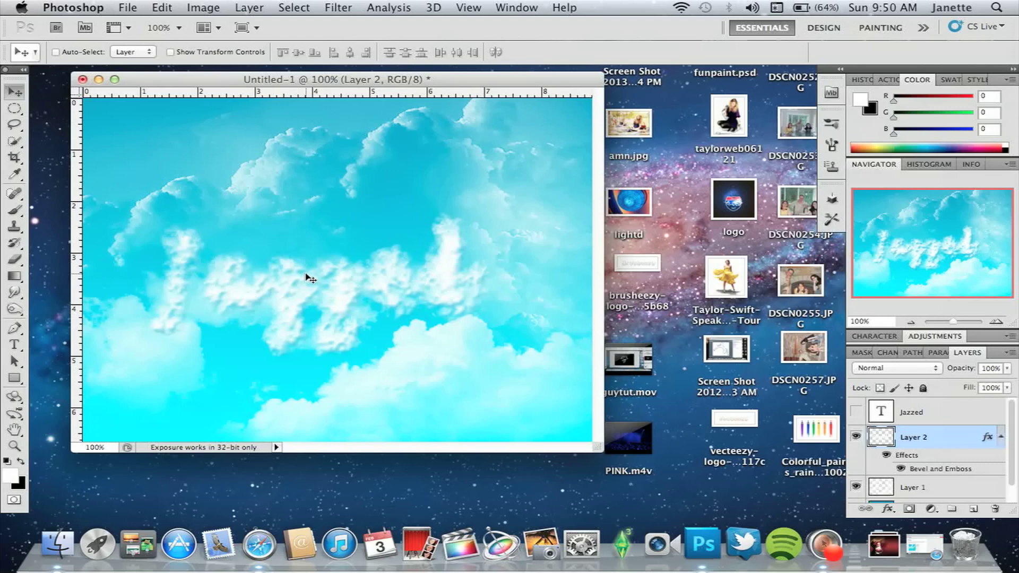
Add Layer 3 above Layer 1 and stamp two clouds over the lettering with a 255 px cloud brush
left_click(953, 484)
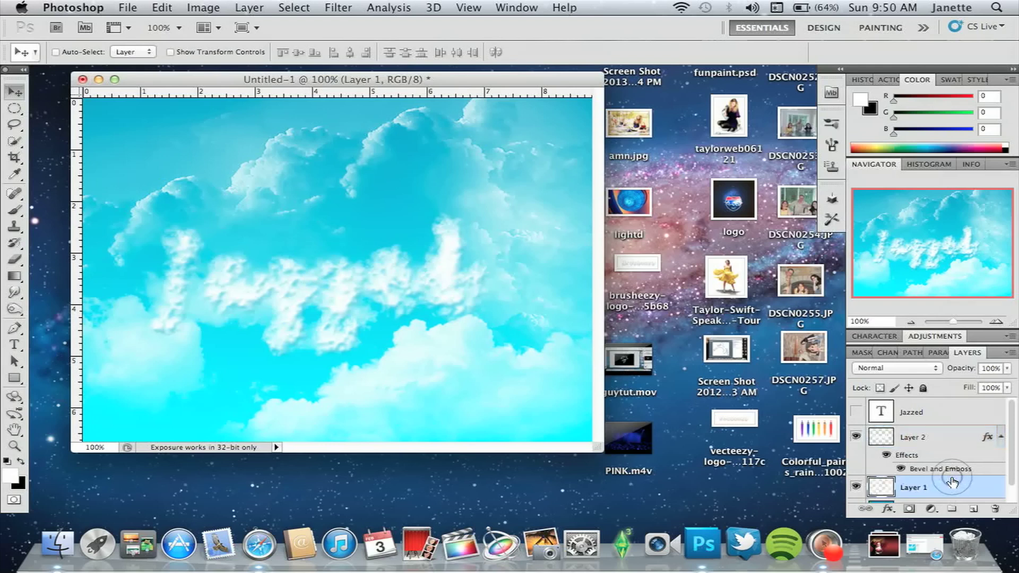
left_click(973, 509)
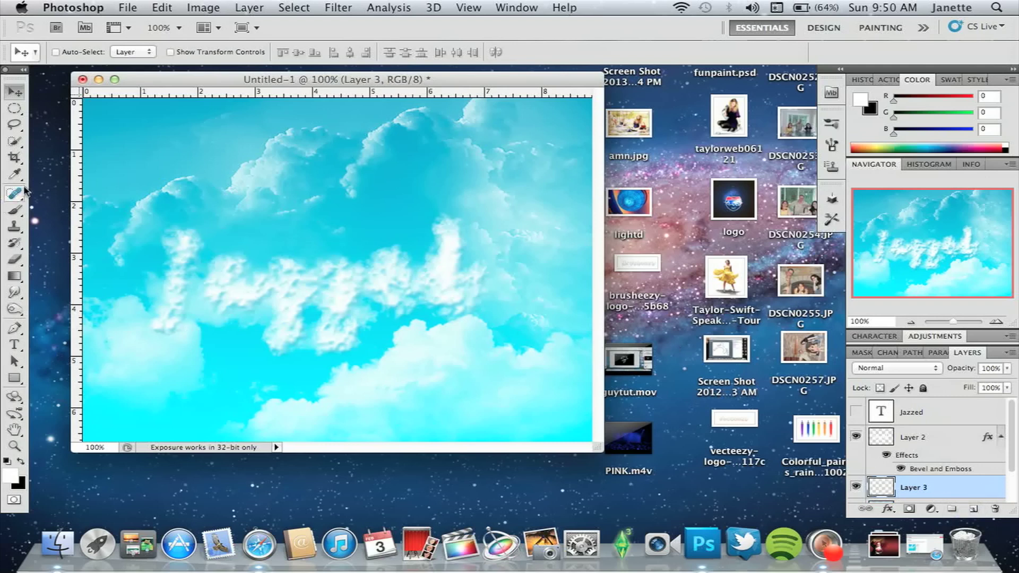
left_click(14, 210)
left_click(65, 57)
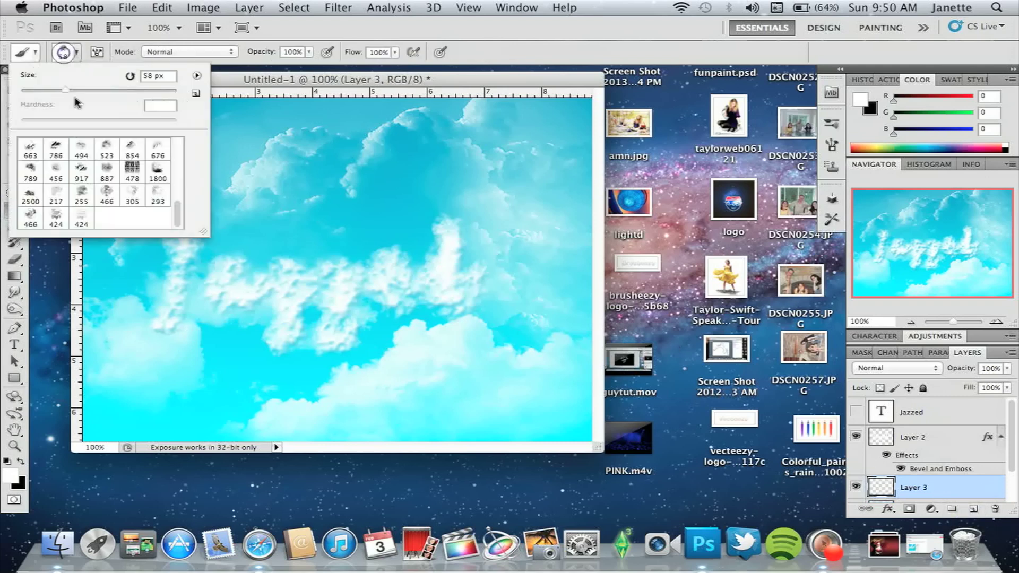
left_click(107, 194)
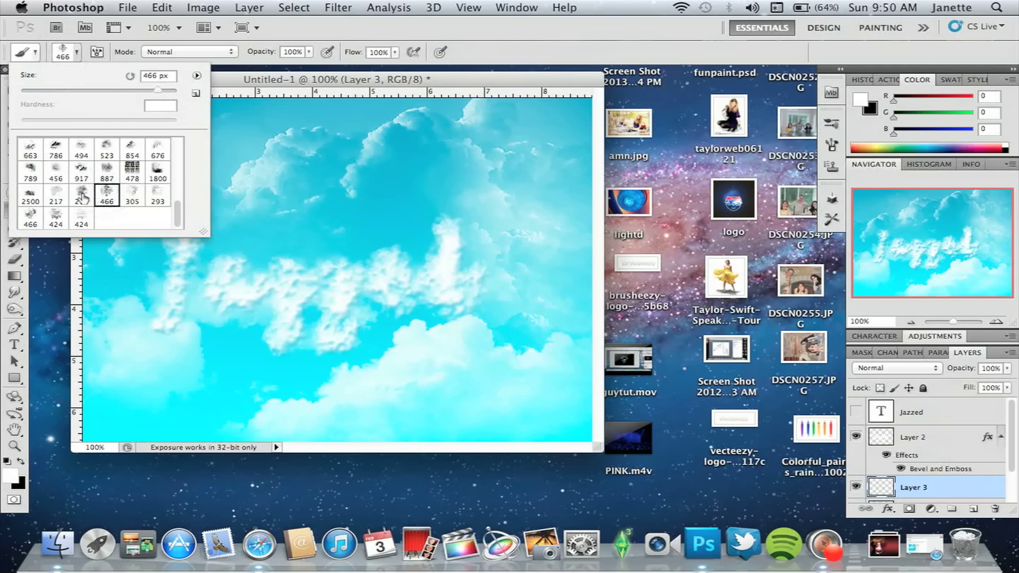
left_click(83, 194)
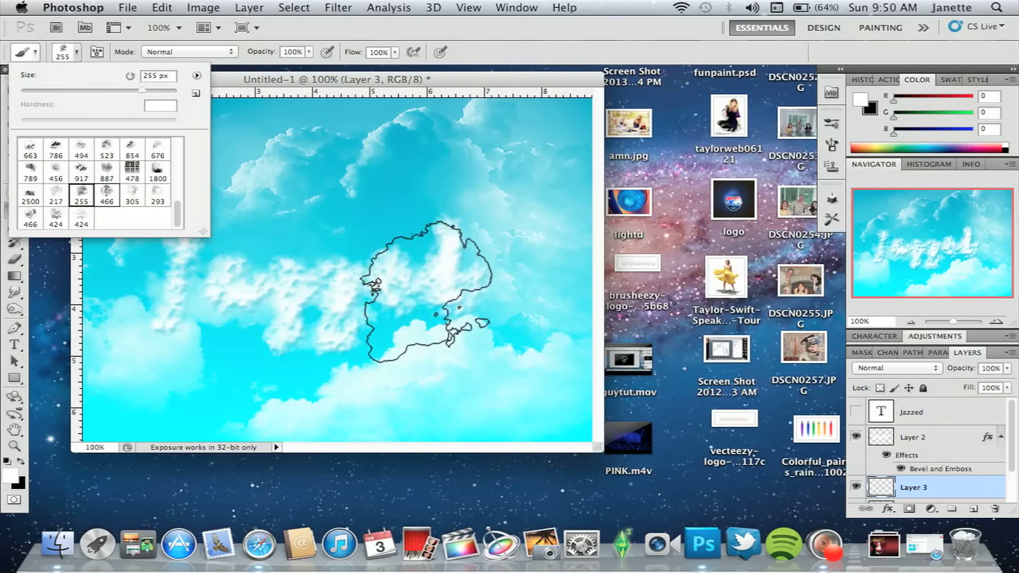
left_click(419, 291)
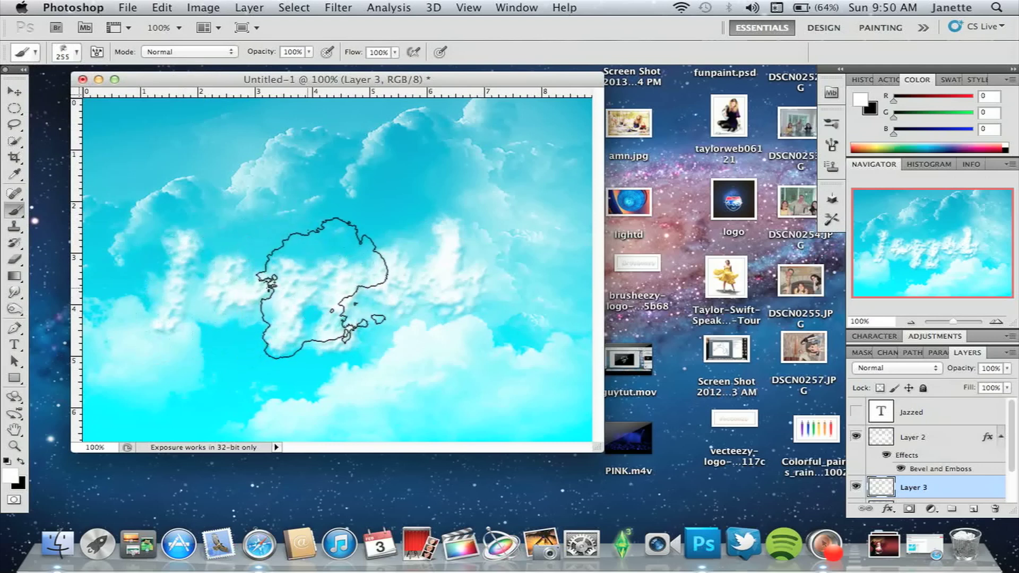
left_click(334, 301)
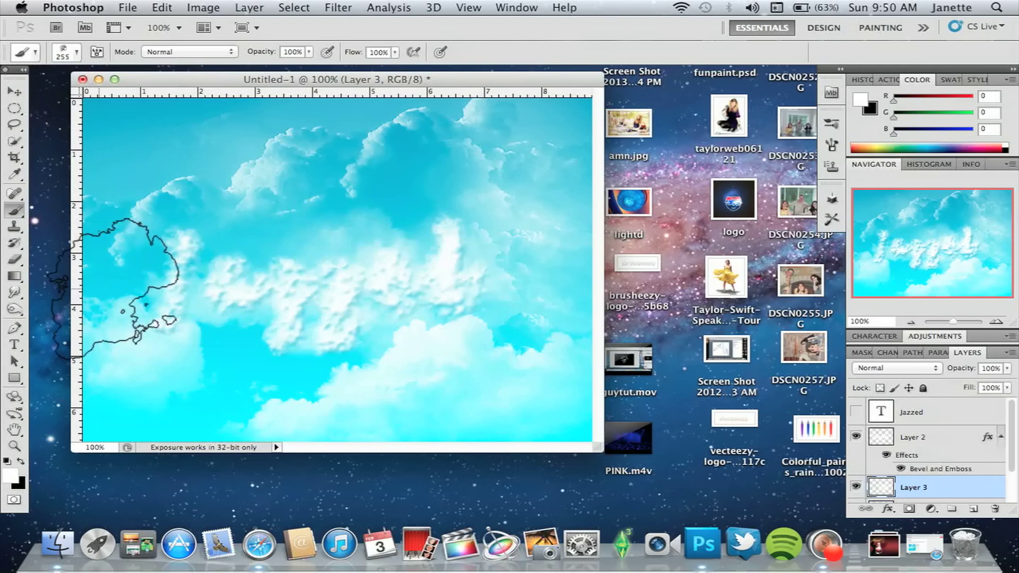
Stamp wispy clouds across the sky with a 494 px cloud brush, undoing the last stamp
left_click(68, 55)
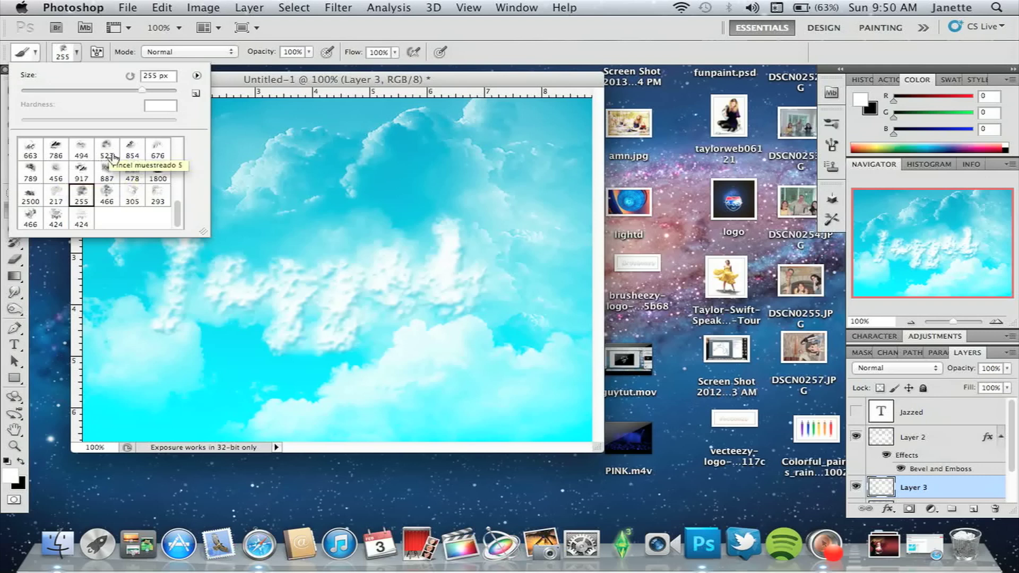
left_click(56, 171)
left_click(263, 298)
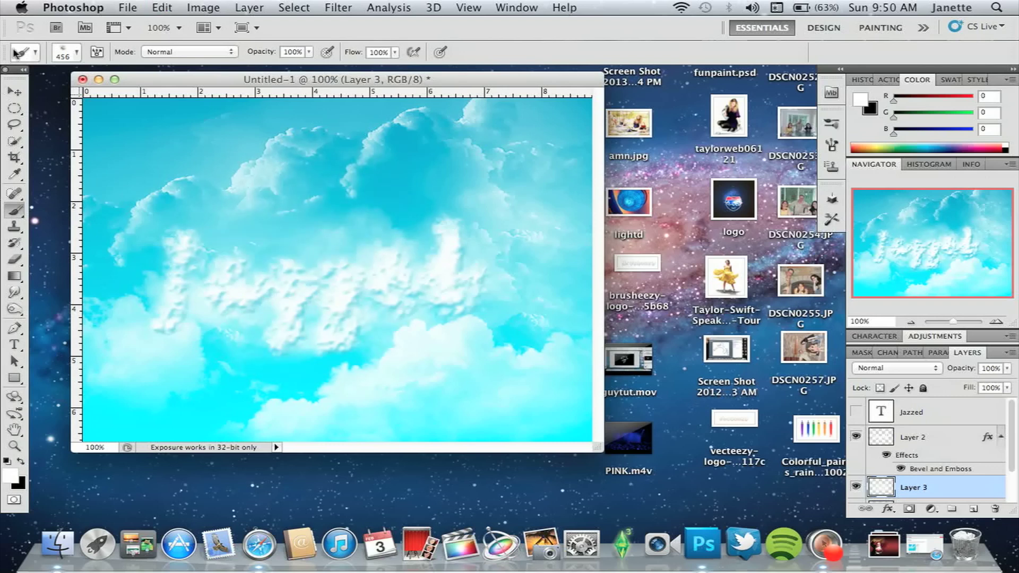
left_click(67, 53)
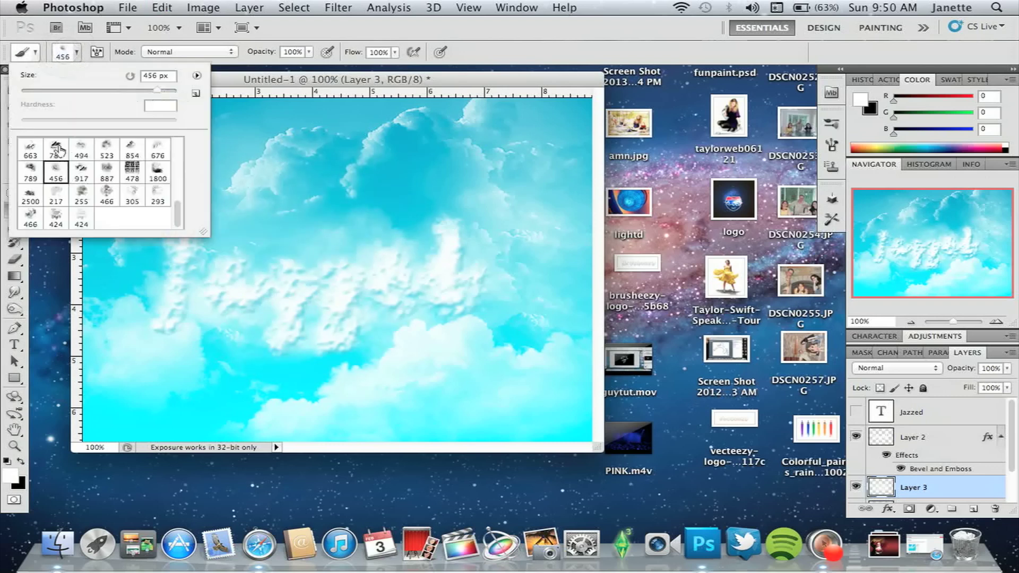
left_click(56, 149)
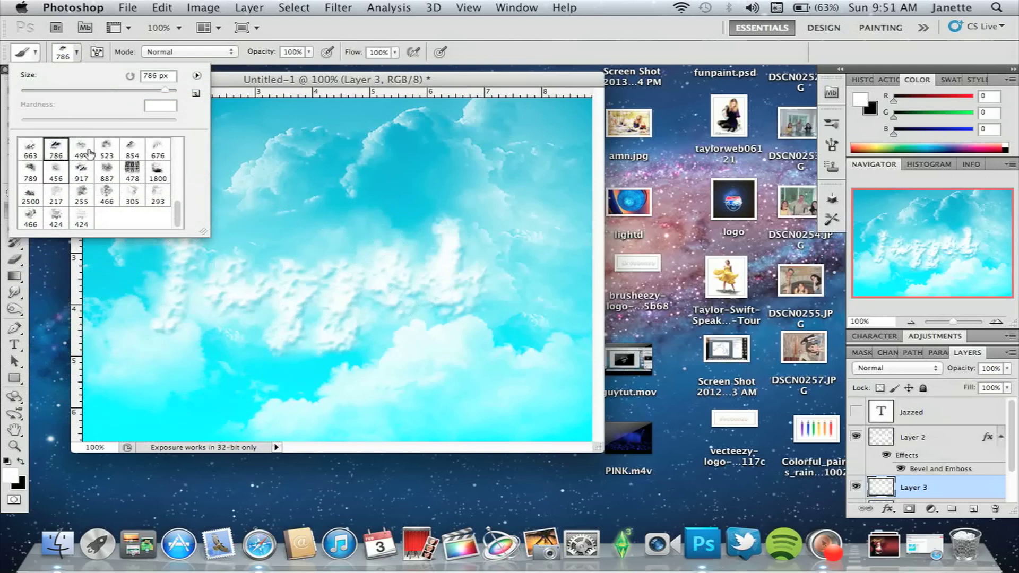
left_click(88, 154)
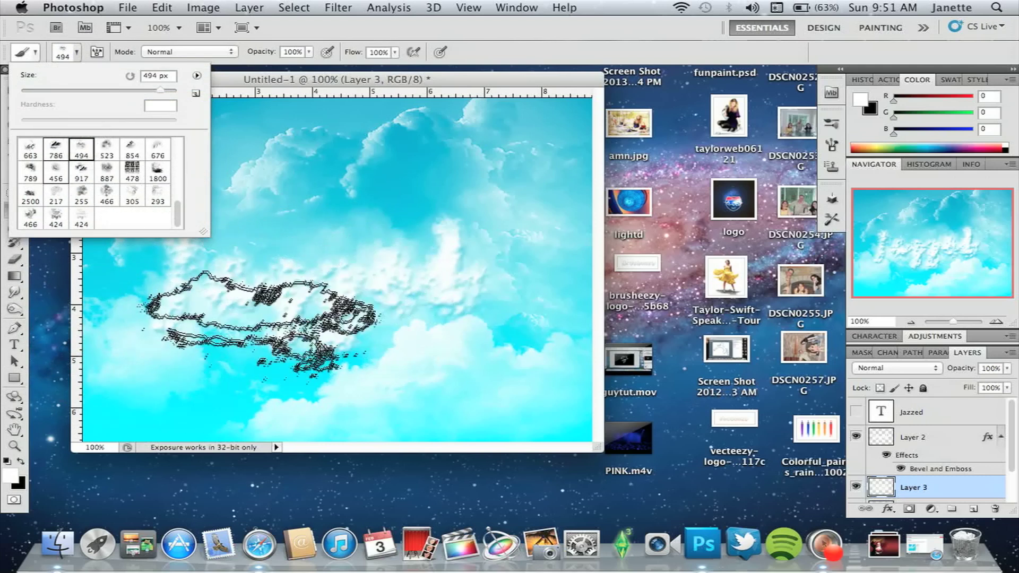
left_click(260, 318)
left_click(212, 247)
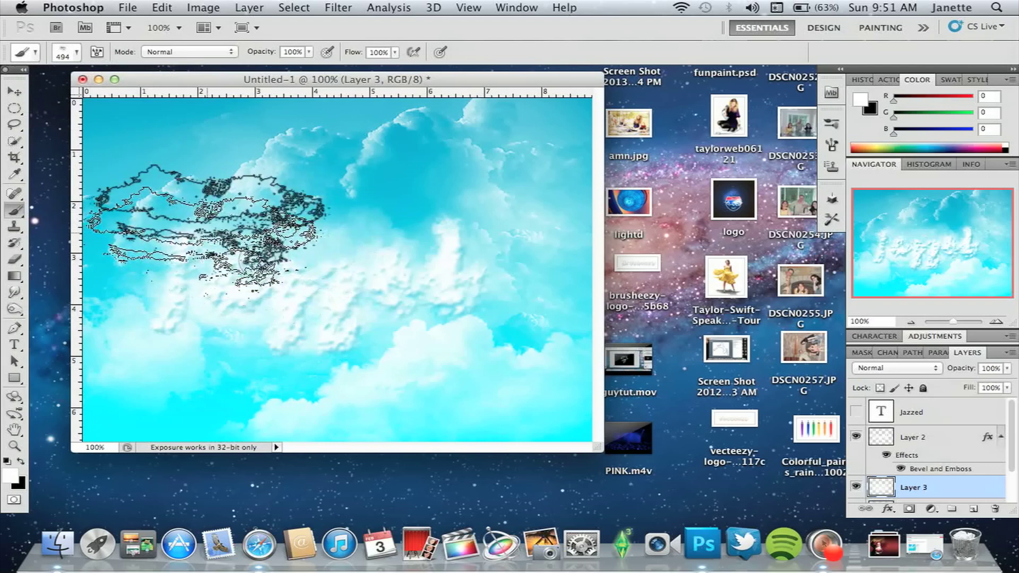
left_click(398, 212)
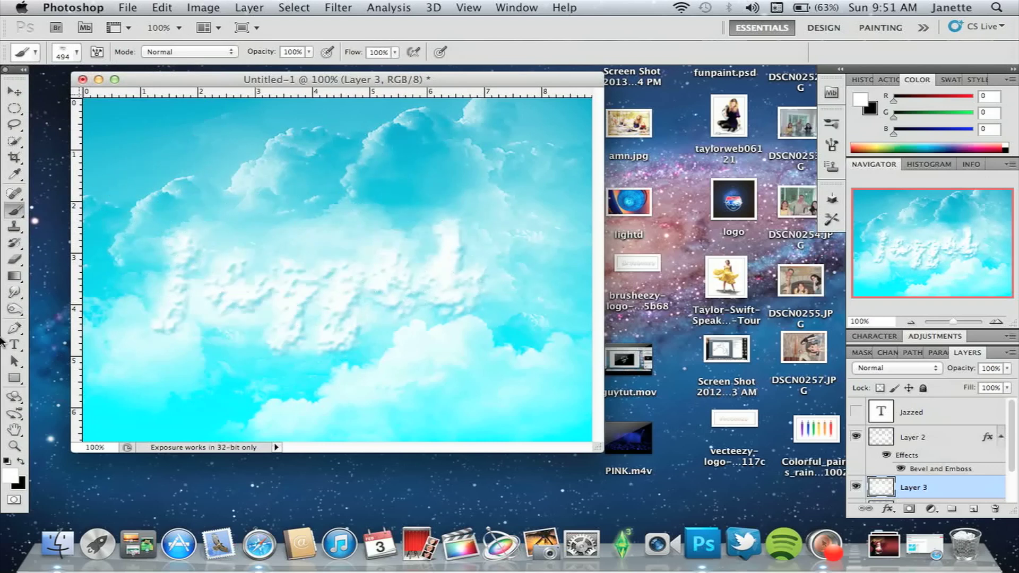
key("super+z")
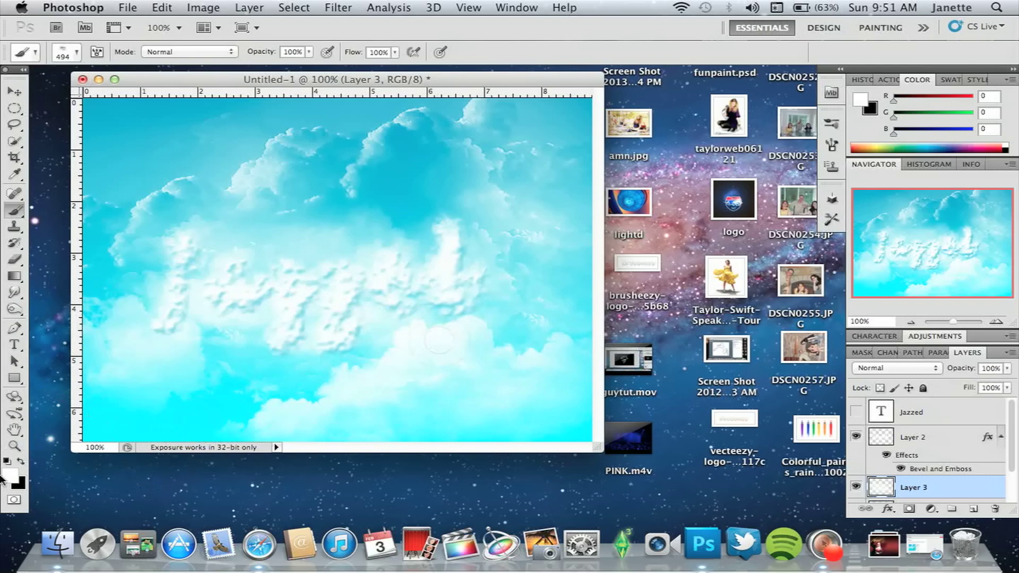
left_click(17, 88)
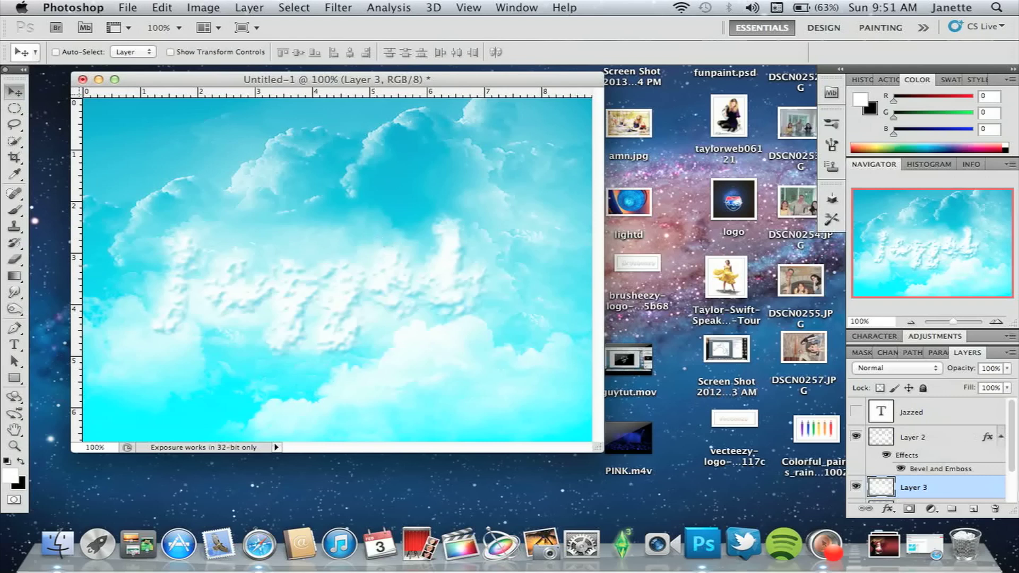
left_click(884, 544)
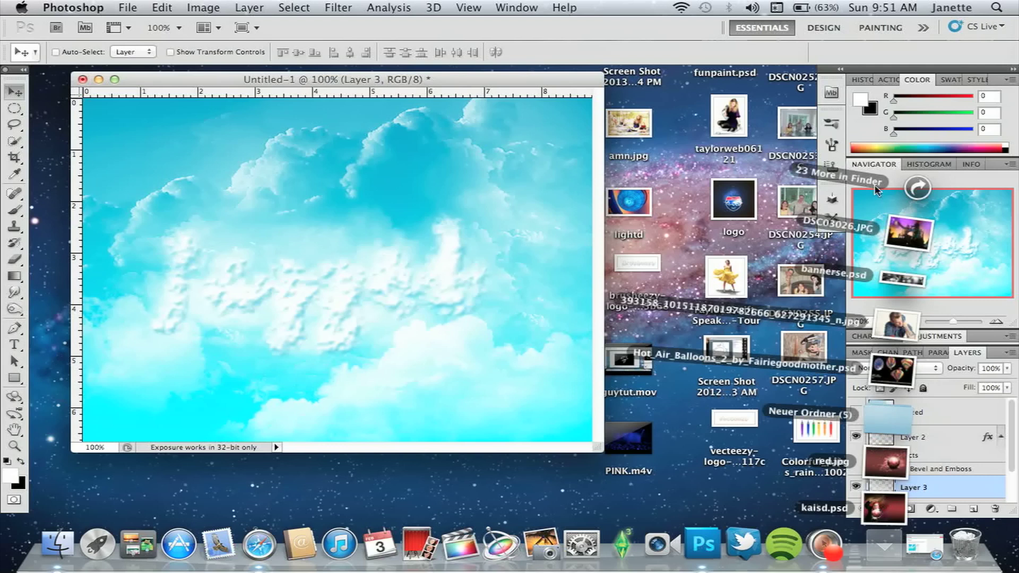
left_click(912, 195)
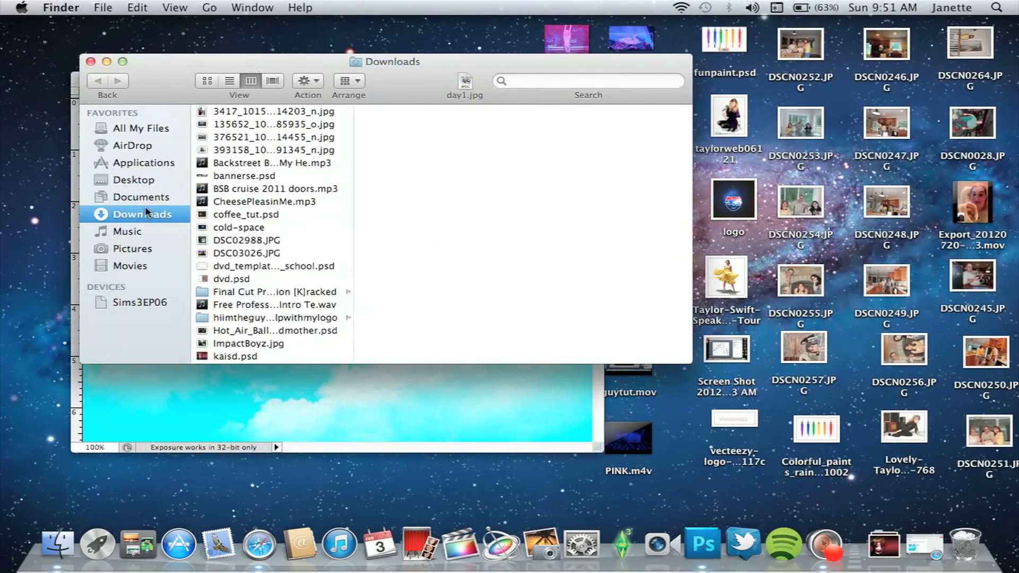
scroll(286, 273, "down", 5)
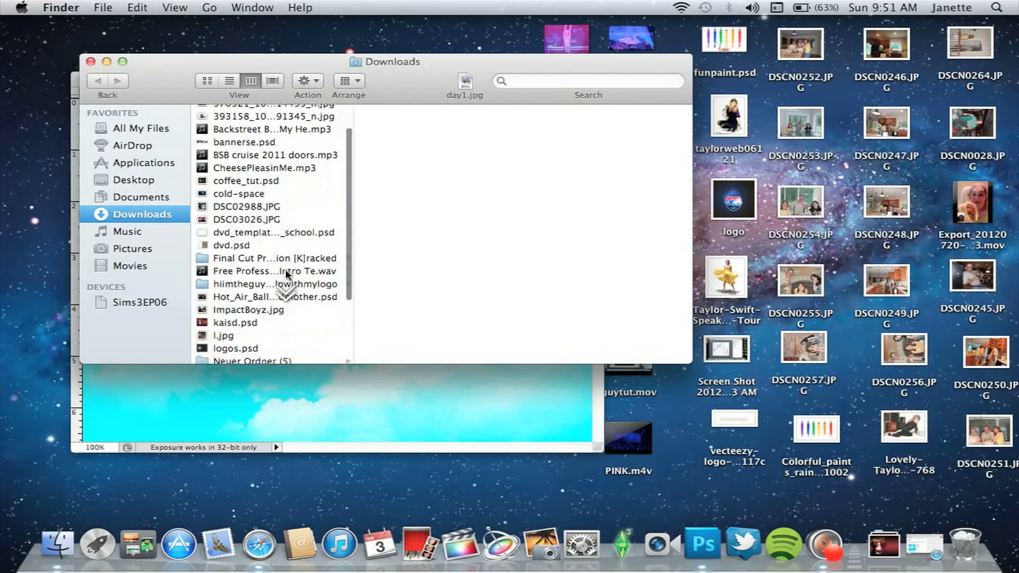
scroll(285, 271, "down", 2)
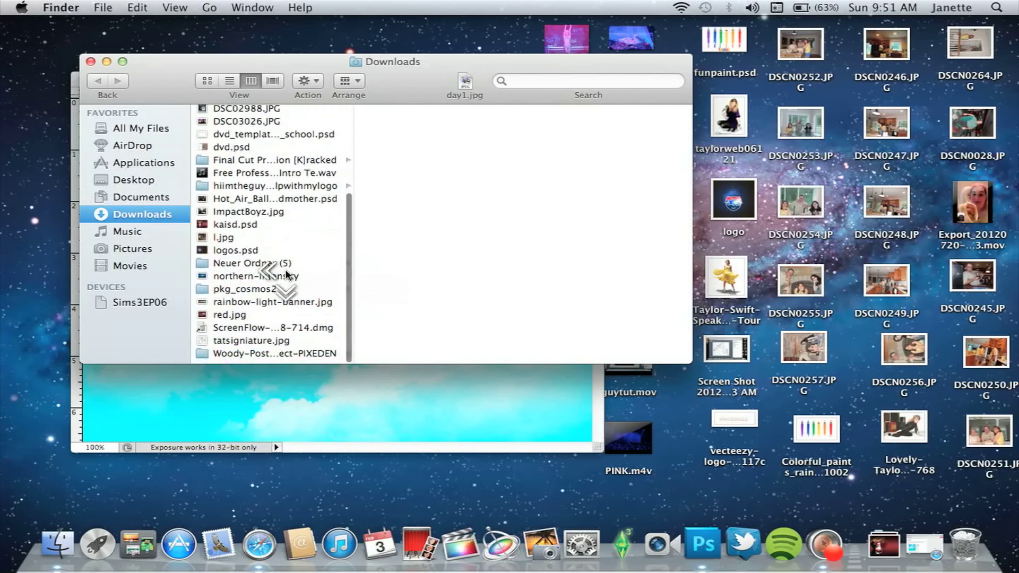
scroll(286, 274, "up", 3)
scroll(287, 275, "up", 4)
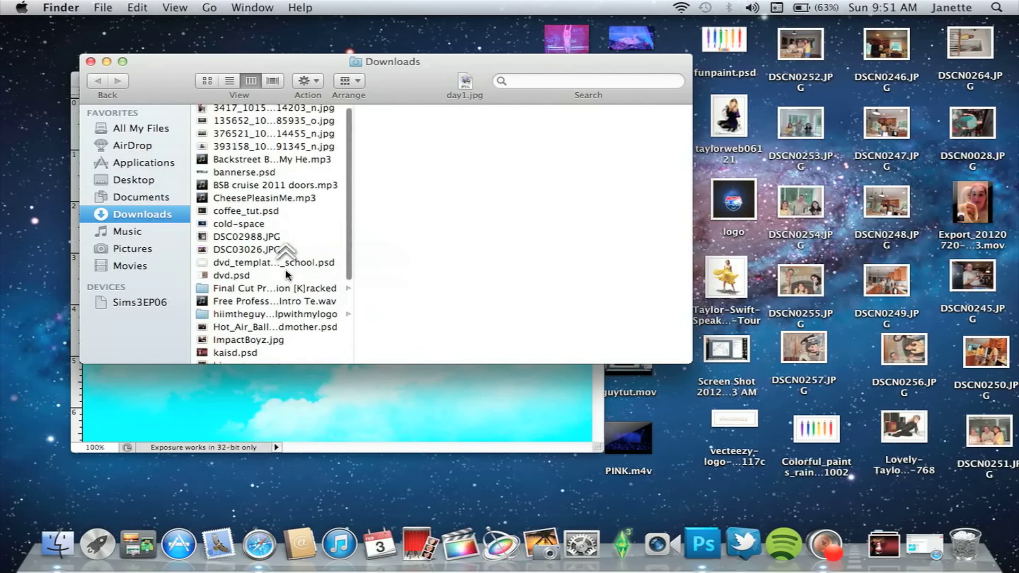
left_click(90, 62)
left_click(141, 82)
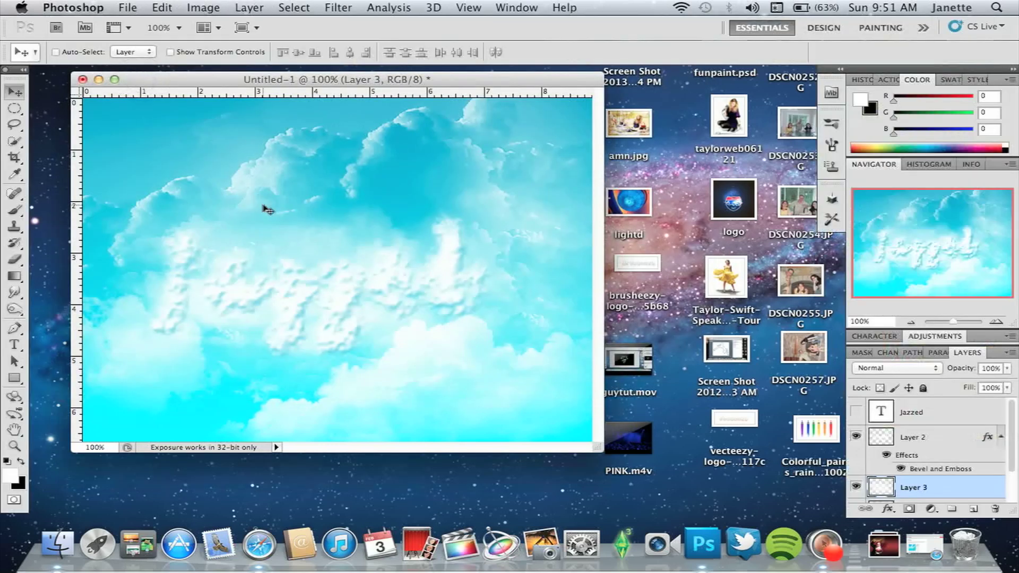